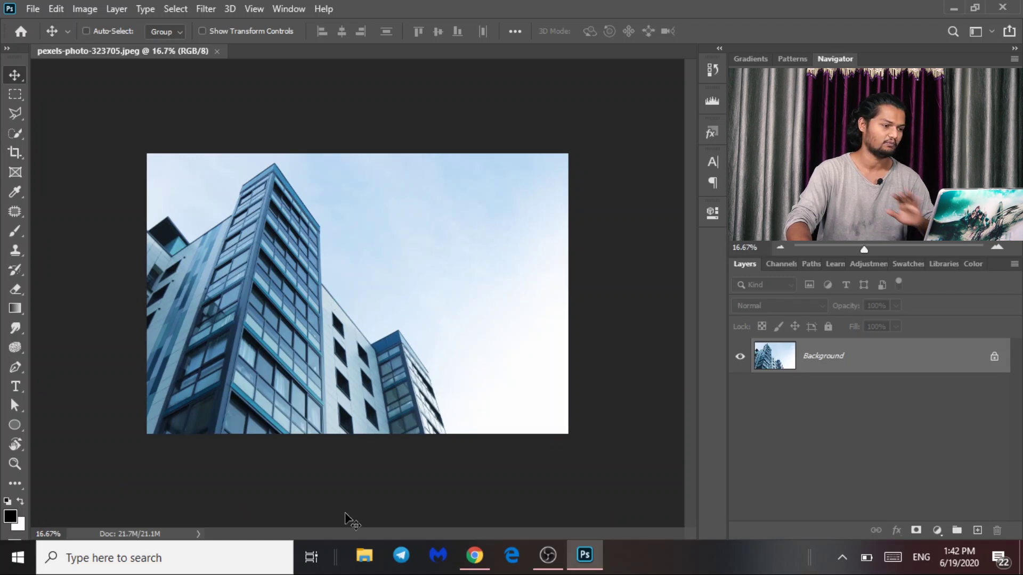
- Duplicate the Background layer and hide the original
key("ctrl+plus")
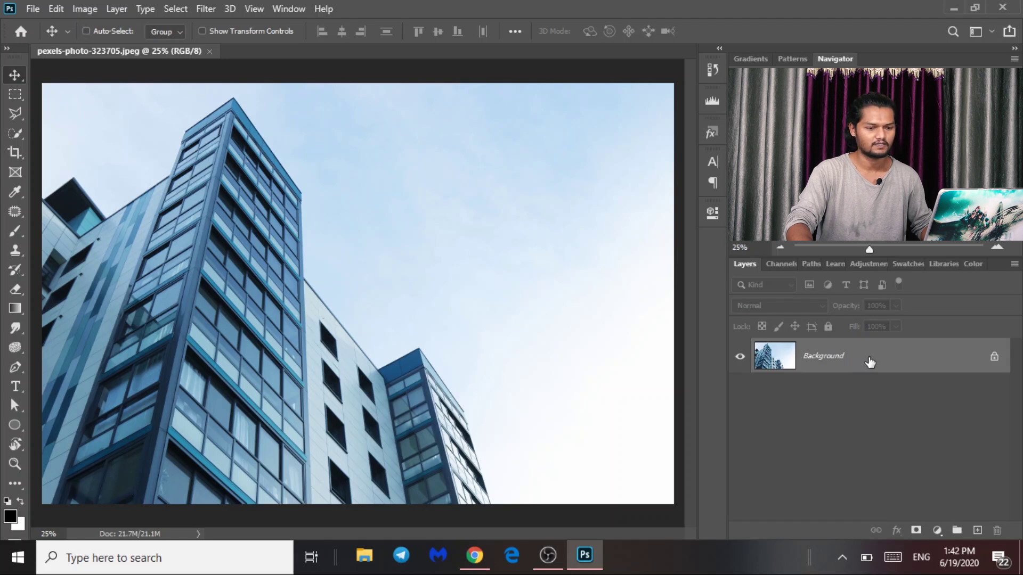
key("ctrl+j")
left_click(742, 392)
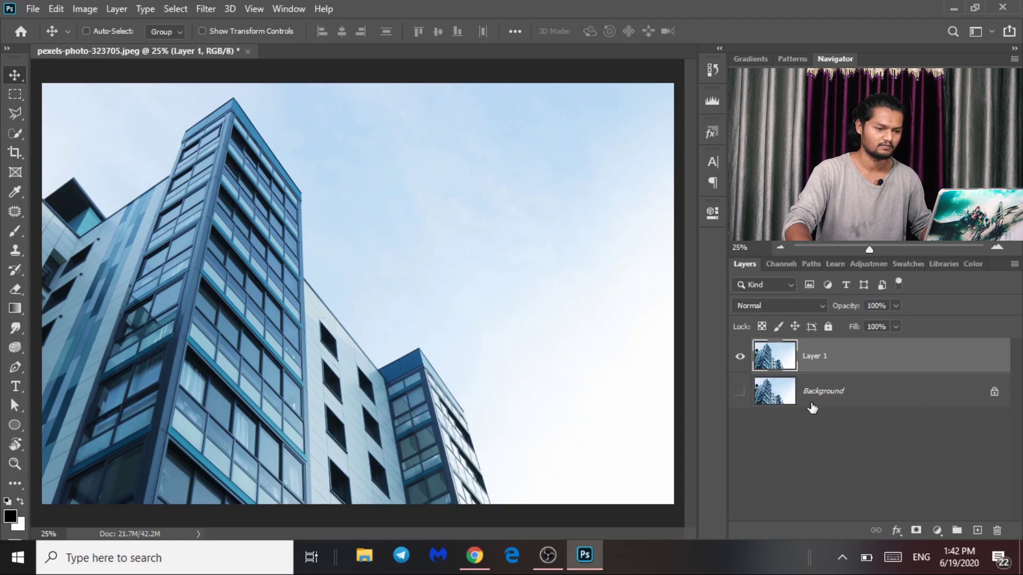
- Check in the Performance preferences that the graphics processor is used, including its advanced acceleration options
left_click(56, 10)
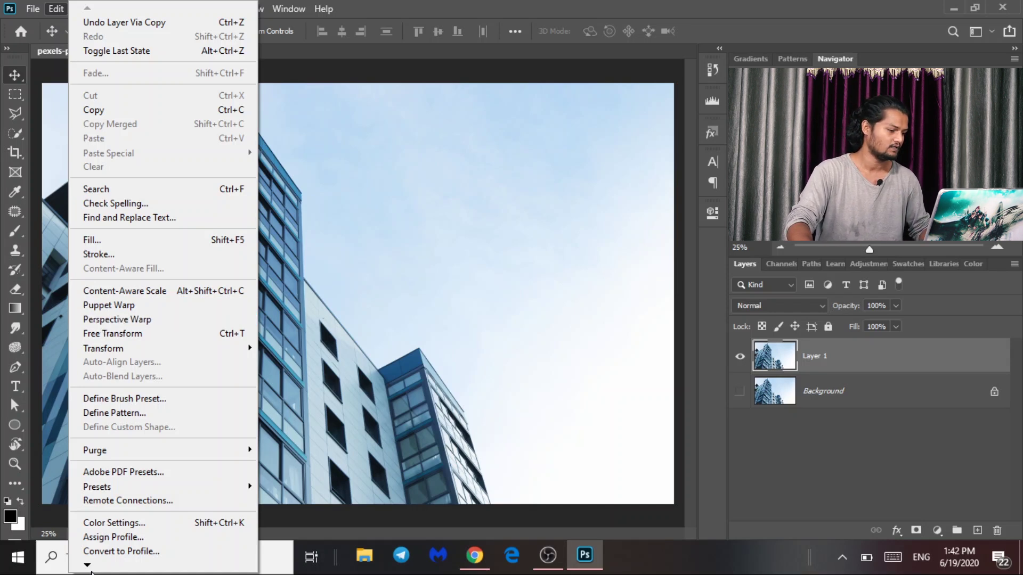
mouse_move(87, 567)
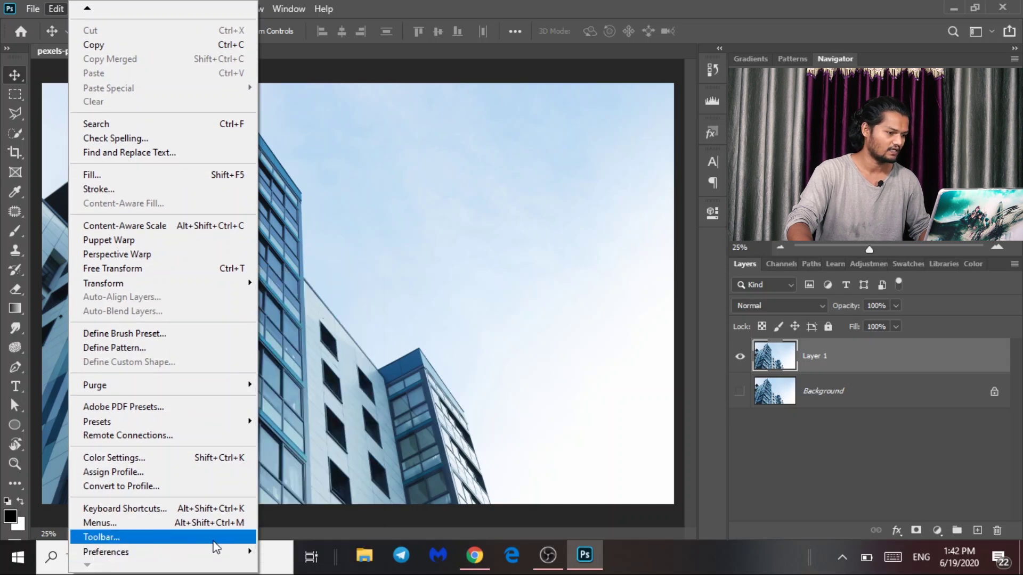
mouse_move(201, 553)
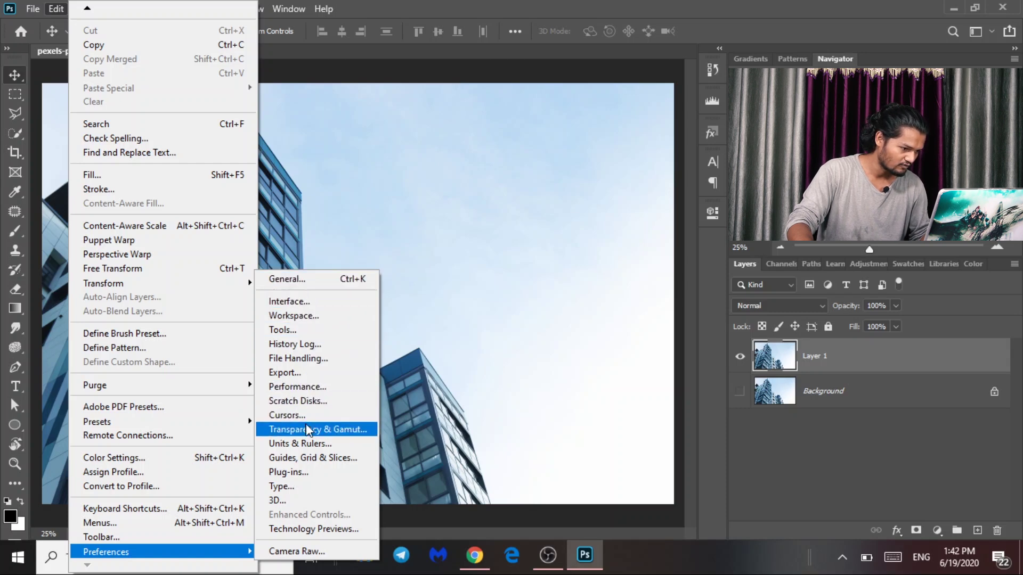
left_click(298, 387)
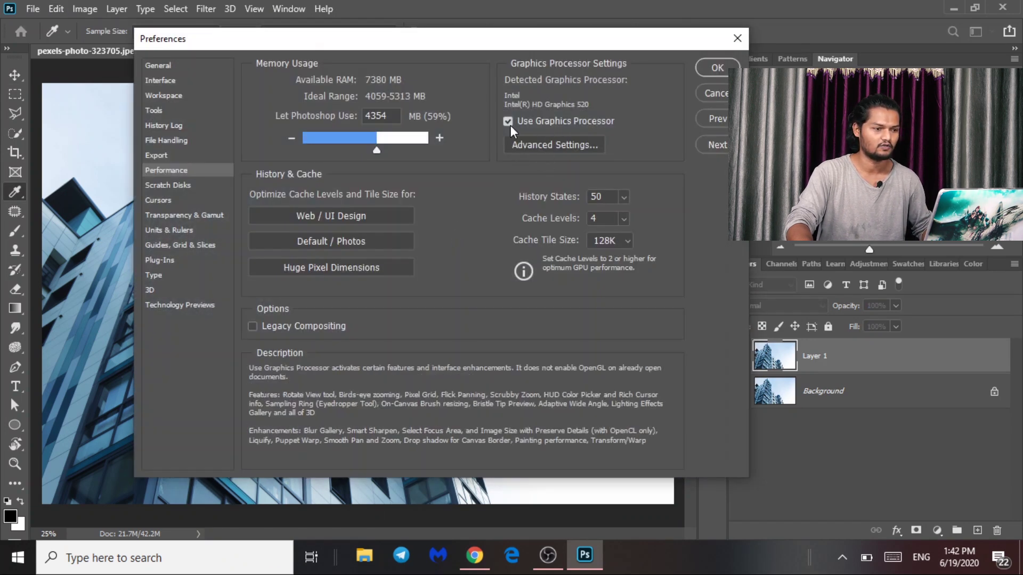
left_click(535, 147)
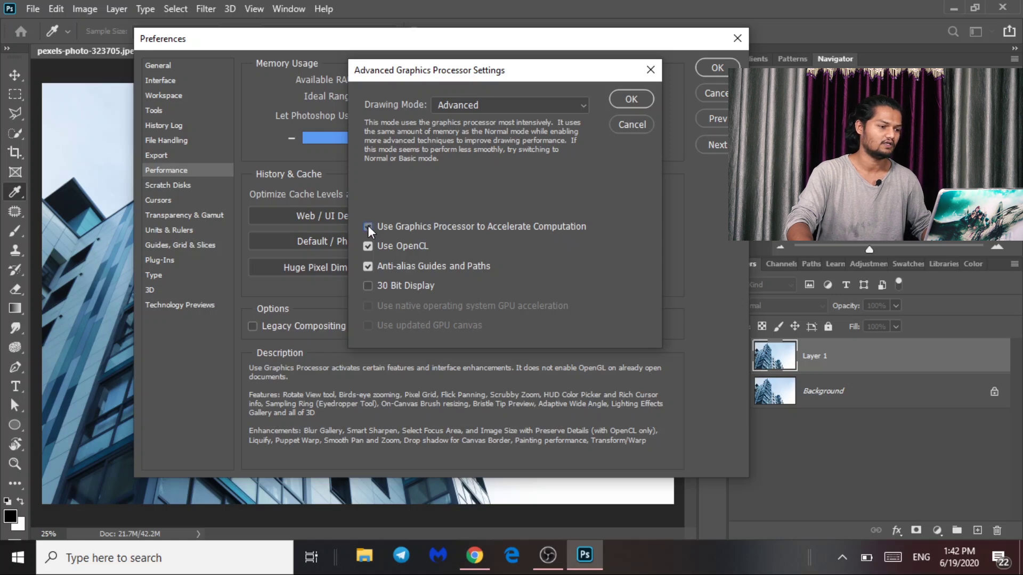
left_click(628, 99)
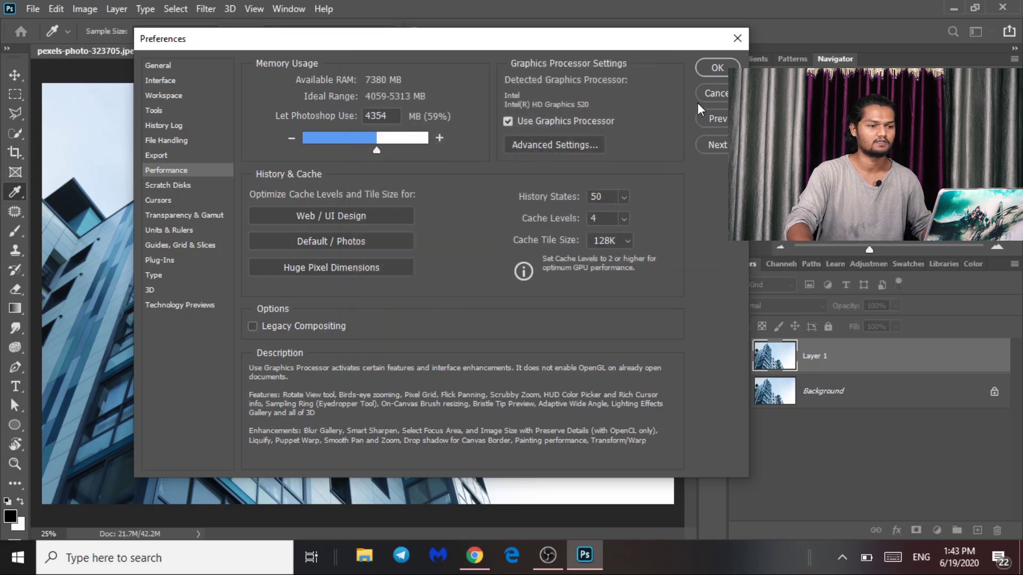
left_click(711, 71)
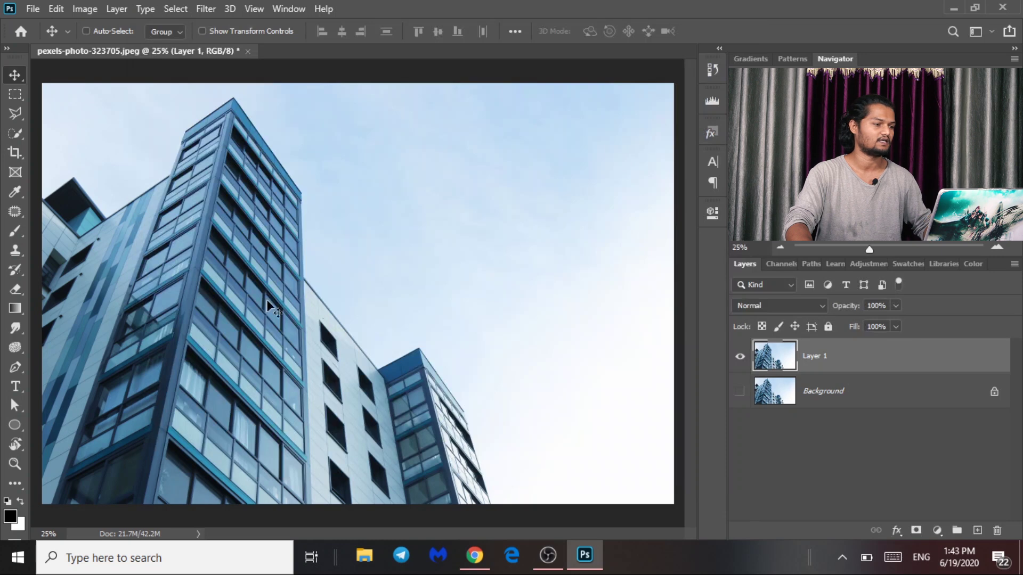
left_click(57, 9)
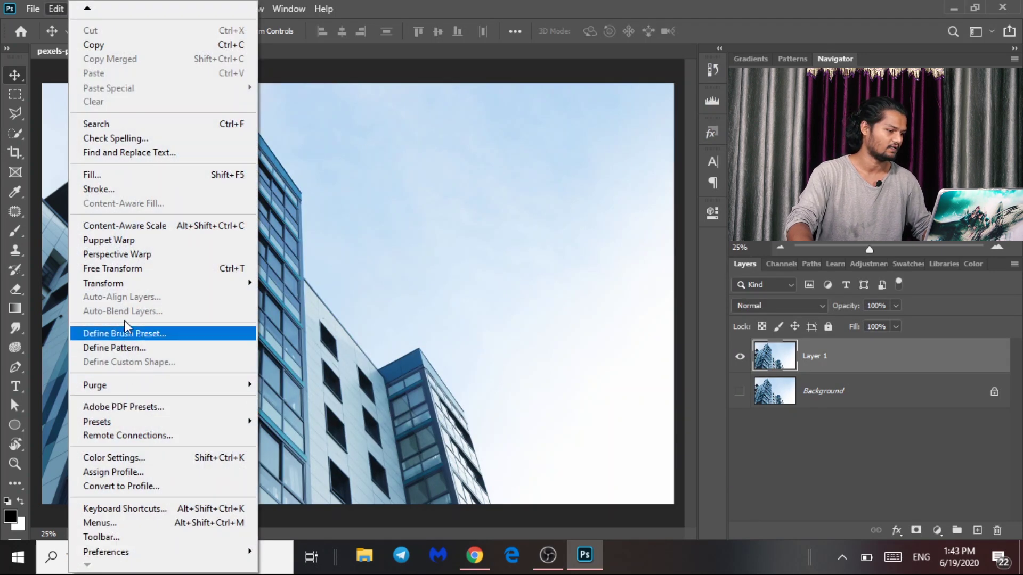
left_click(128, 256)
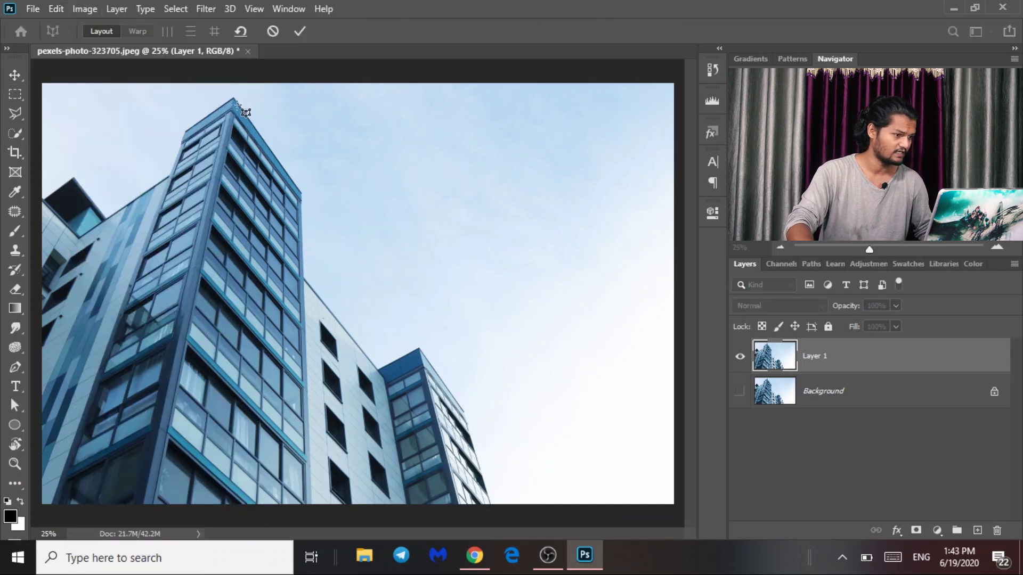
left_click_drag(235, 97, 315, 484)
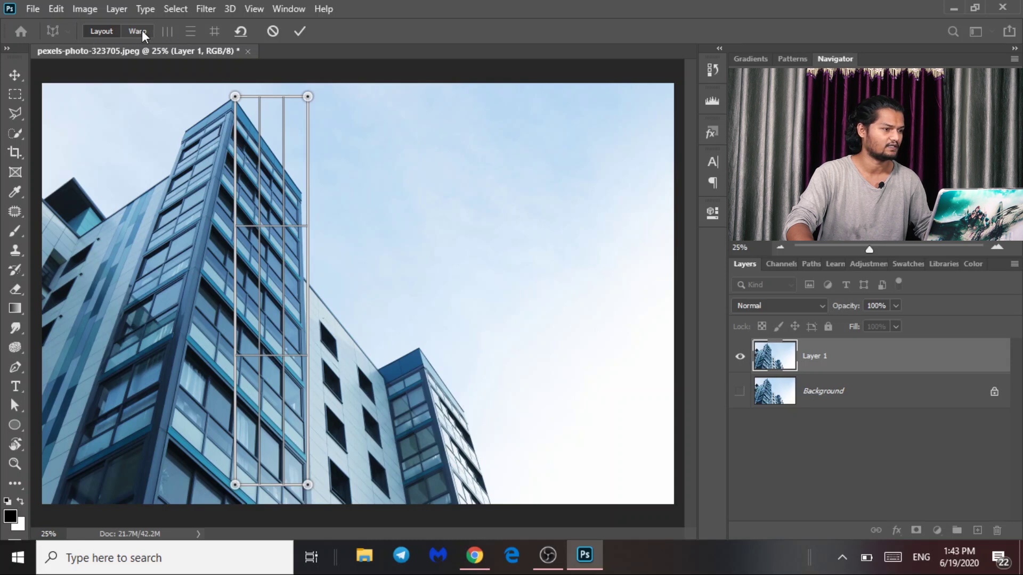
left_click_drag(235, 96, 233, 99)
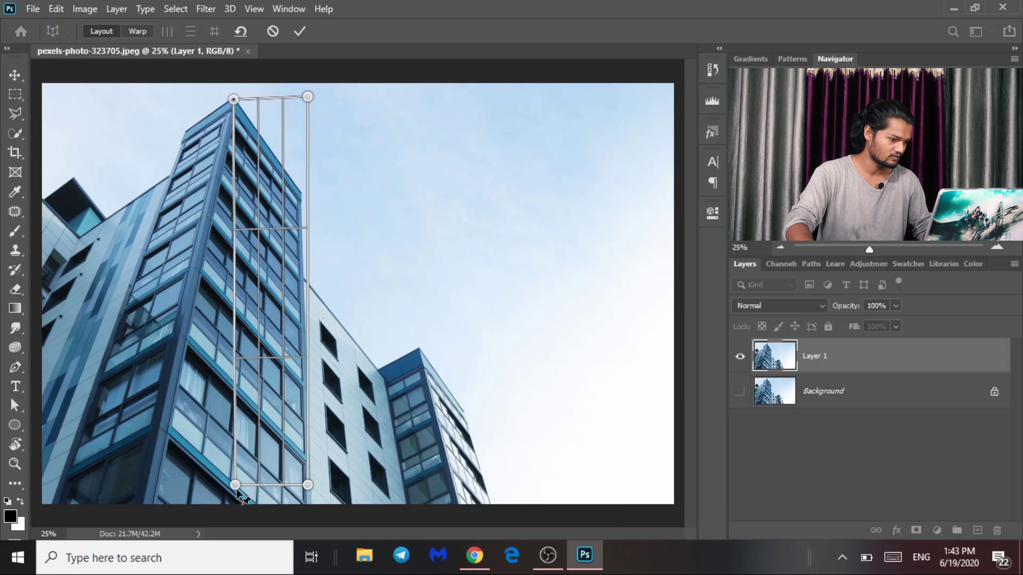
left_click_drag(235, 485, 144, 511)
left_click_drag(308, 97, 302, 193)
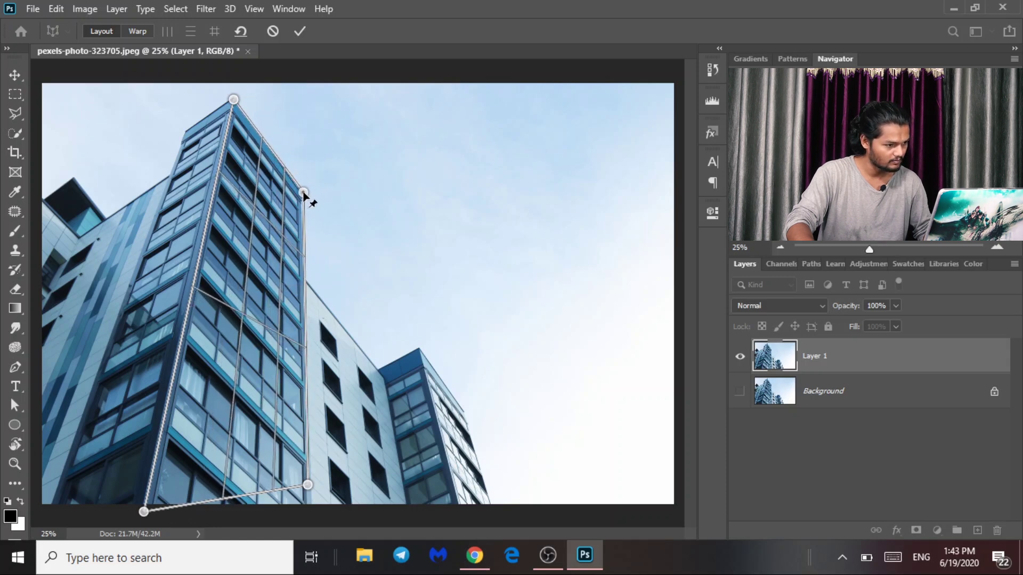
key("ctrl+plus")
left_click_drag(405, 373, 463, 193)
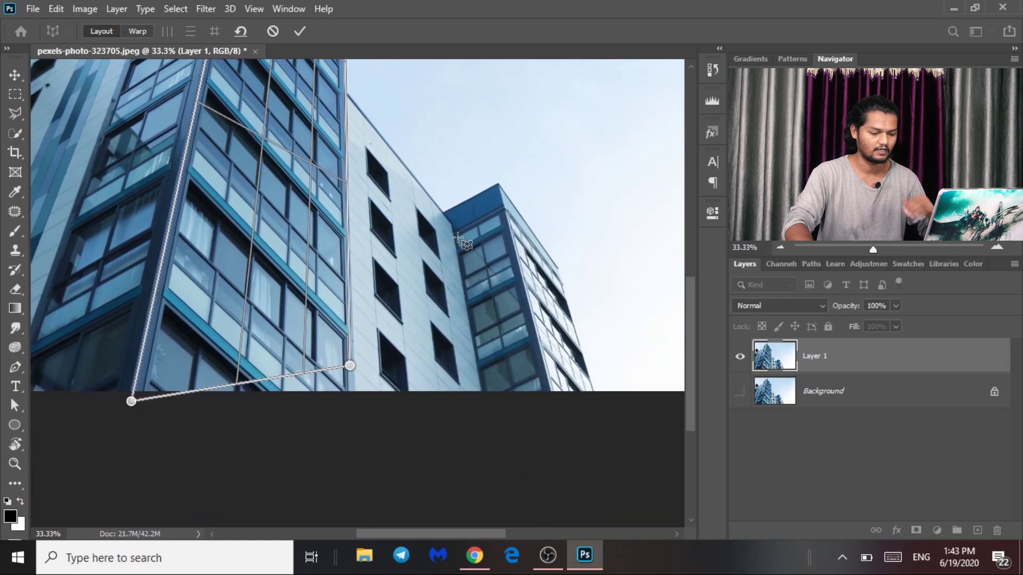
left_click_drag(350, 366, 353, 419)
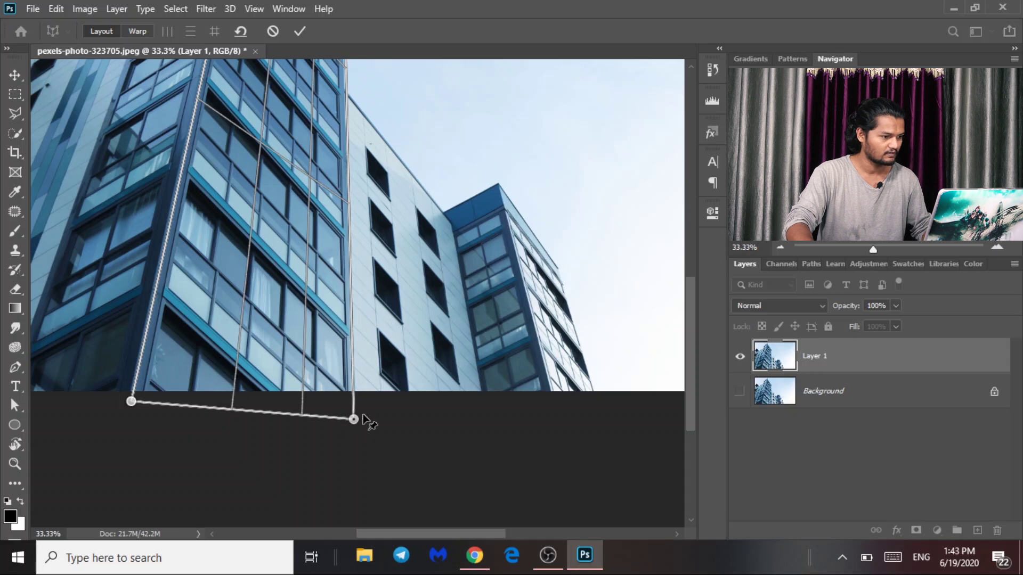
left_click_drag(461, 224, 491, 385)
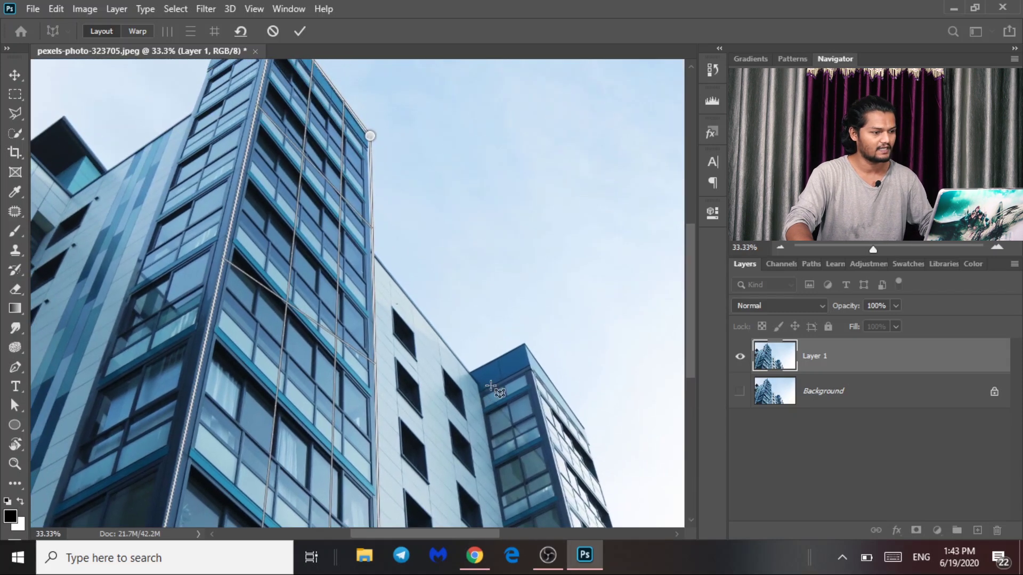
key("ctrl+plus")
key("ctrl+plus")
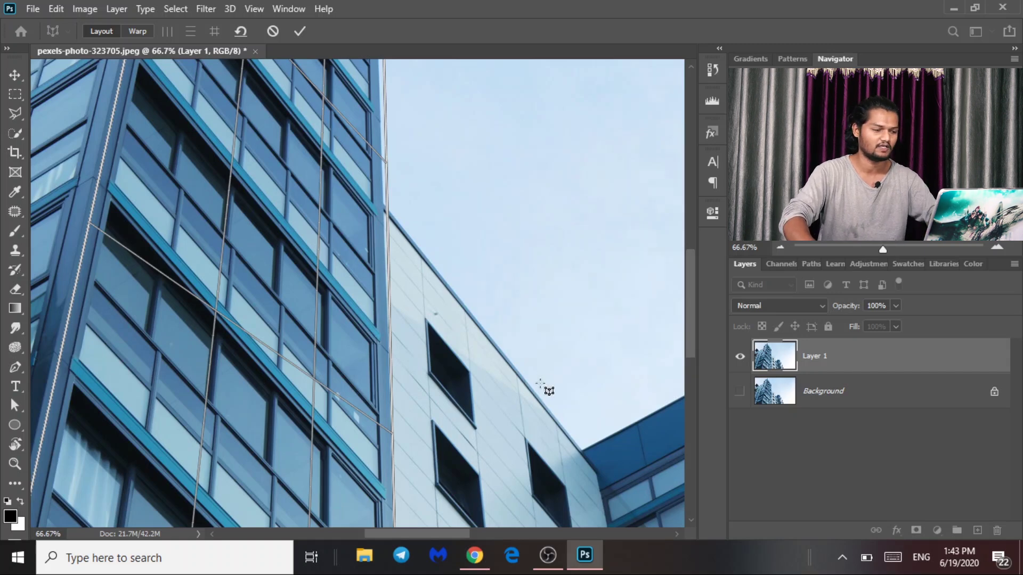
key("ctrl+minus")
key("ctrl+minus")
left_click_drag(457, 336, 460, 219)
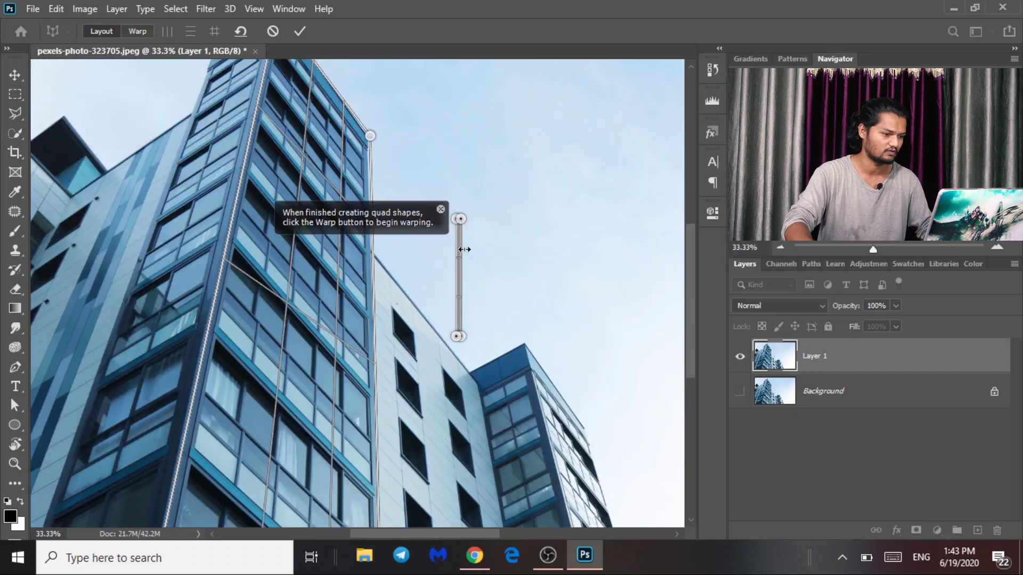
key("Escape")
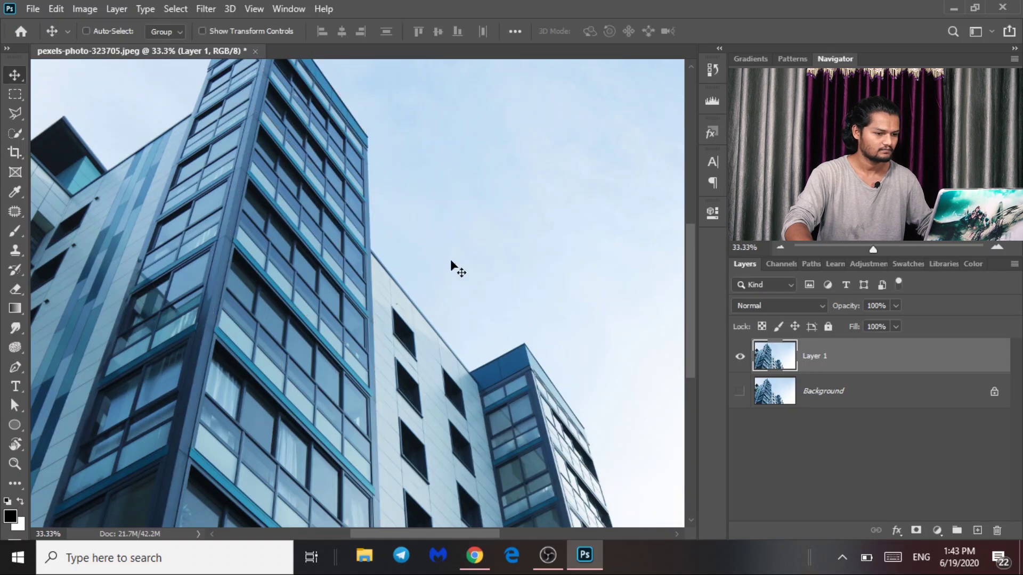
- Start Perspective Warp on Layer 1 and lay a quad over the tower's right face, fitting its upper corners and lower-left corner to the building edges
key("ctrl+minus")
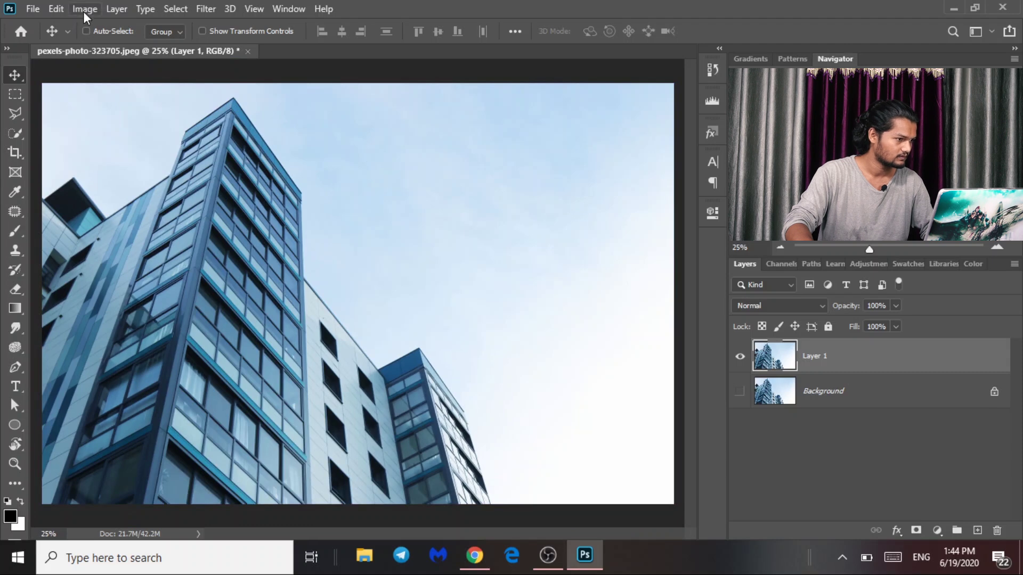
left_click(61, 11)
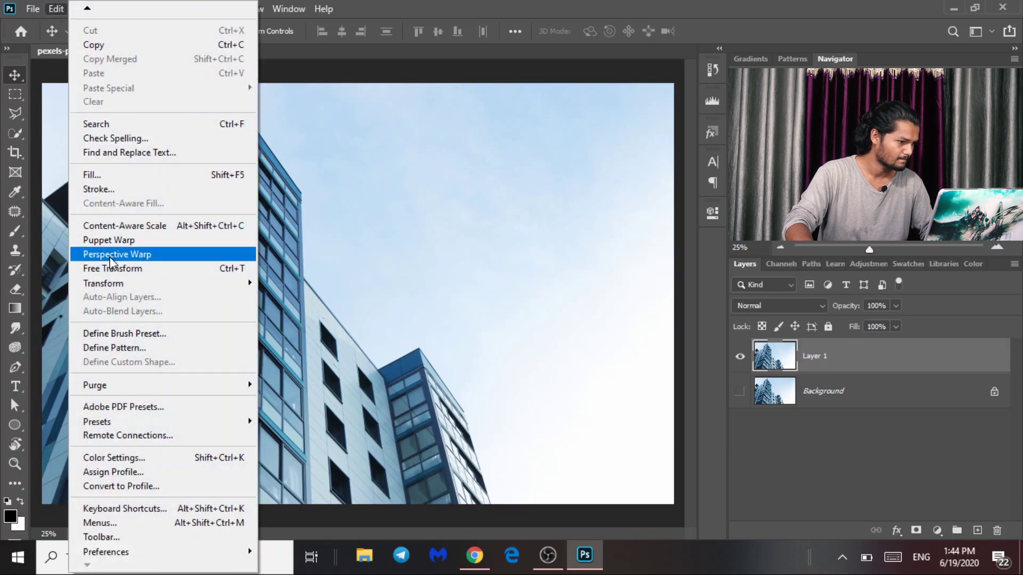
left_click(110, 256)
left_click_drag(233, 99, 309, 523)
left_click_drag(309, 99, 300, 193)
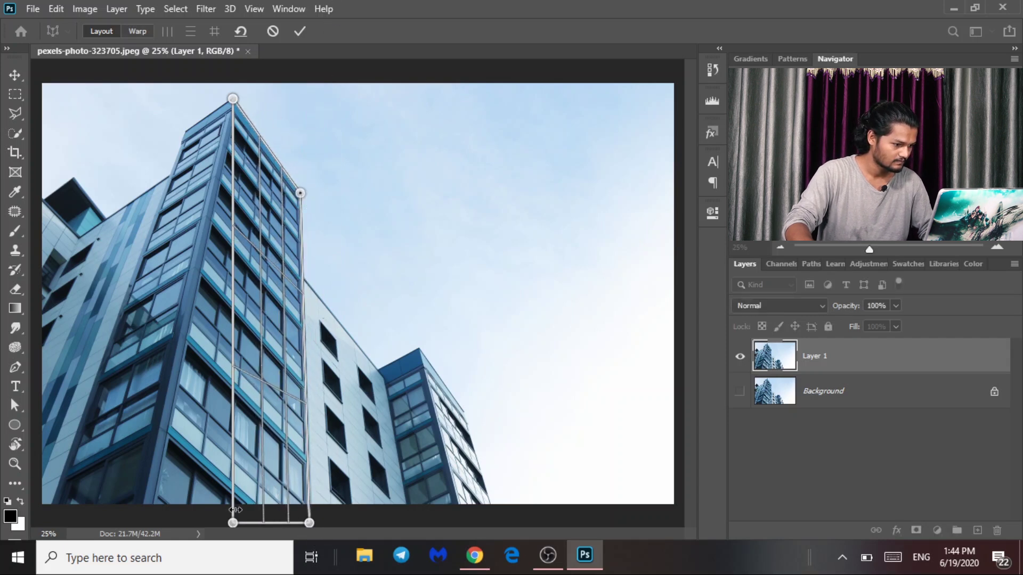
left_click_drag(232, 523, 144, 515)
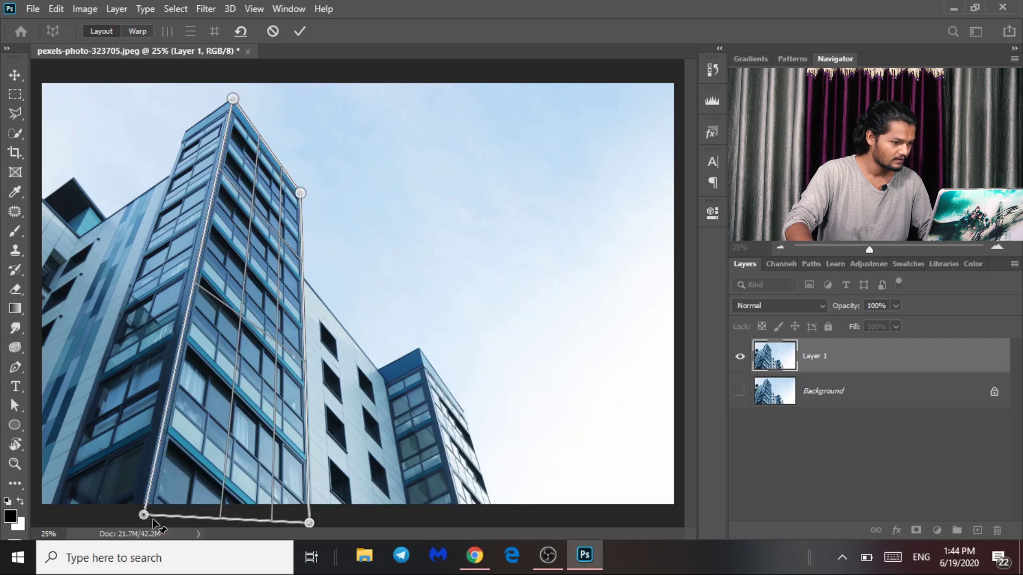
- Extend the quad's lower-right corner well below the image so its side follows the right edge of the tower
key("ctrl+plus")
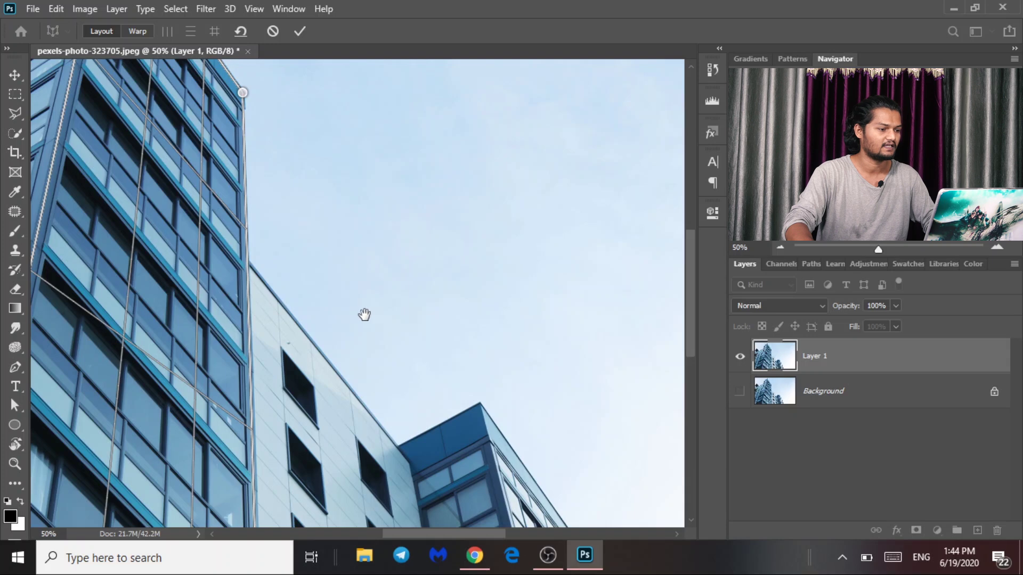
left_click_drag(372, 317, 539, 70)
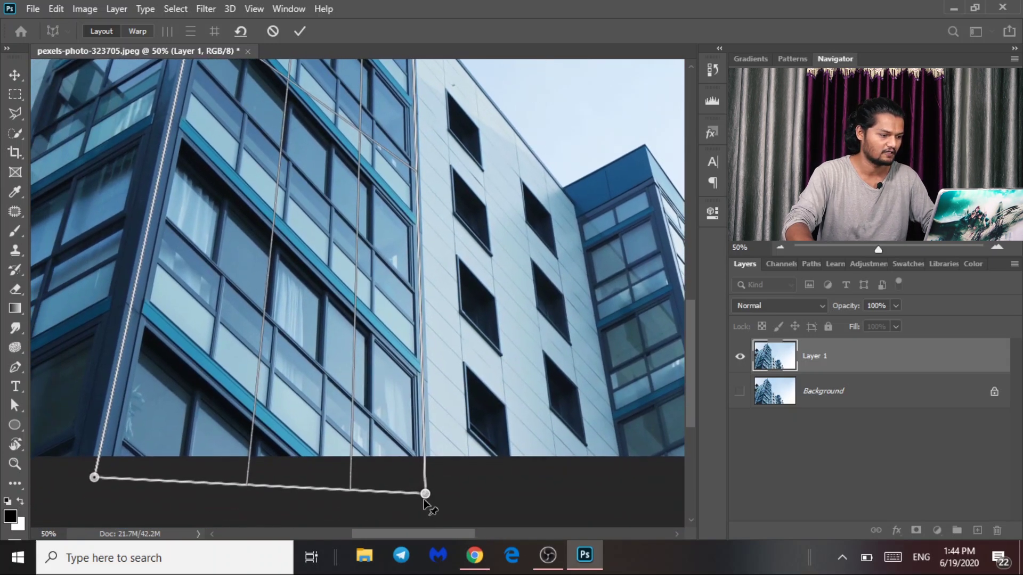
left_click_drag(425, 495, 429, 520)
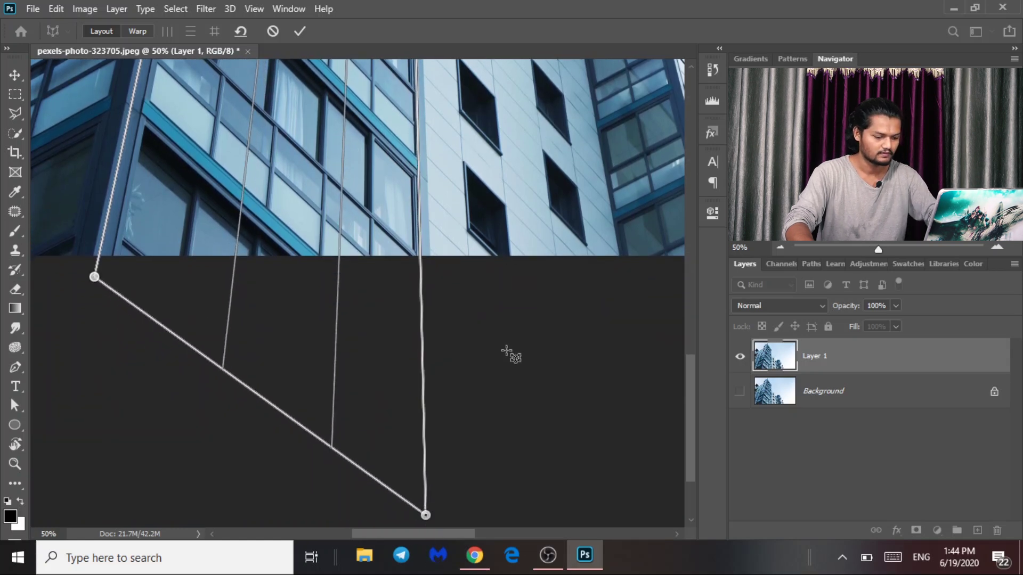
- Add a second quad joined to the first along the tower's front corner and fit its outer corners to the left face
key("ctrl+minus")
key("ctrl+minus")
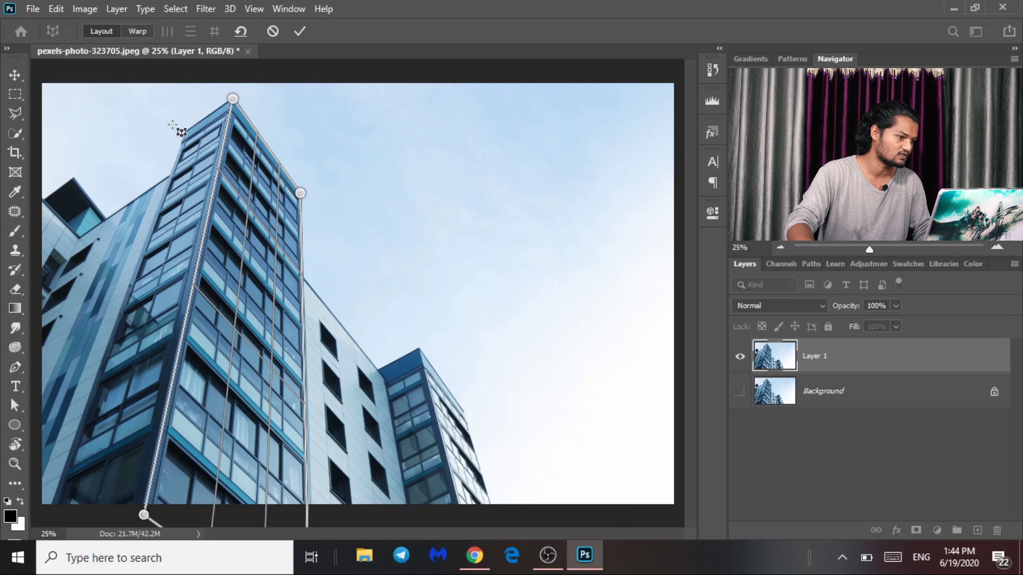
mouse_move(96, 116)
left_mouse_down()
mouse_move(134, 175)
mouse_move(145, 516)
left_mouse_up()
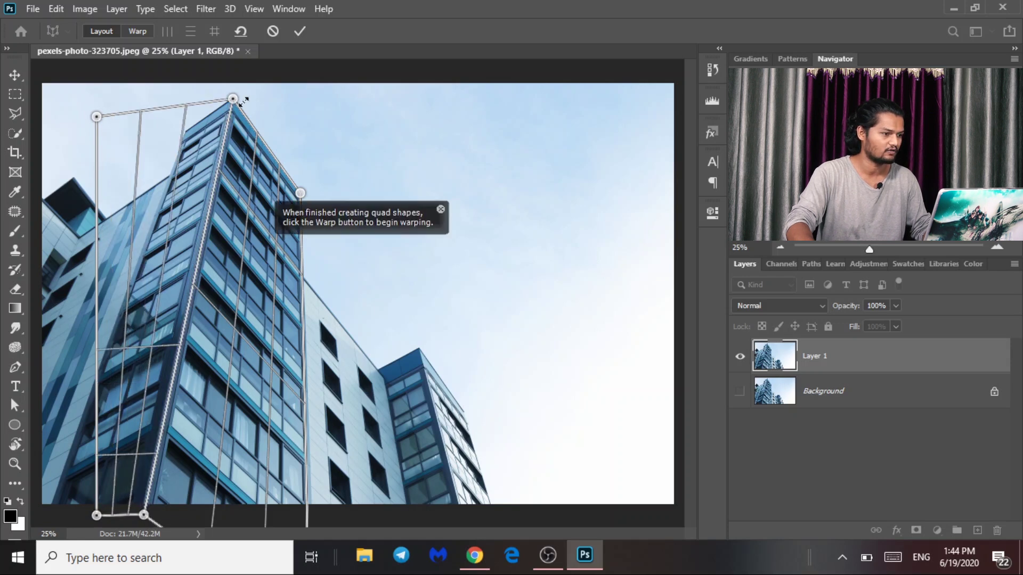
left_click_drag(91, 121, 182, 134)
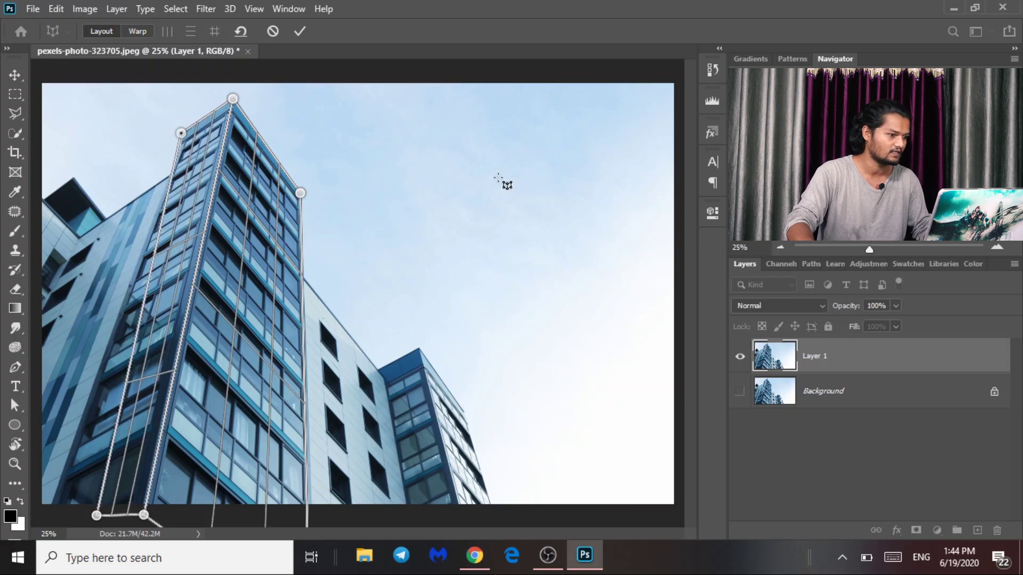
key("ctrl+plus")
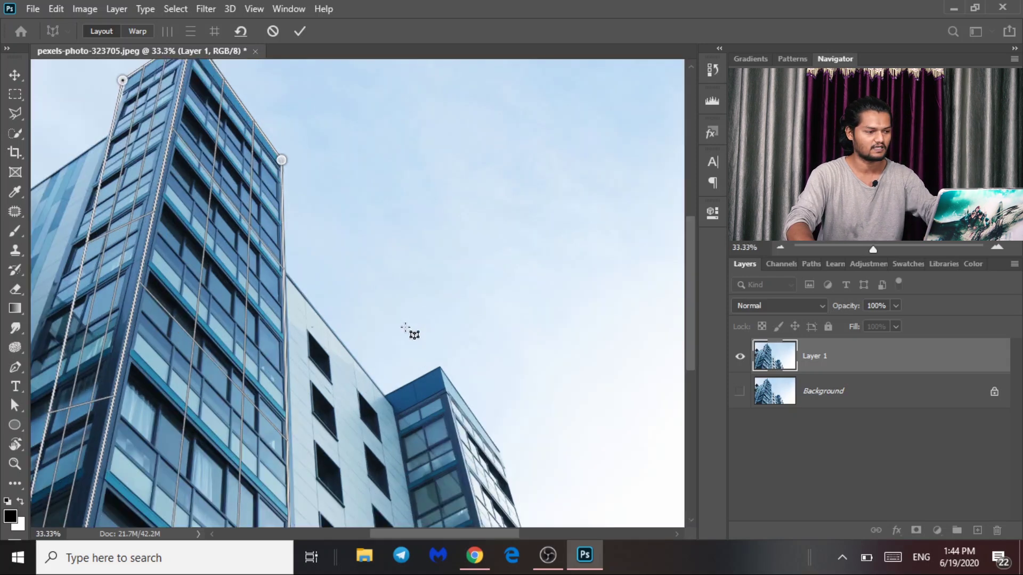
left_click_drag(368, 306, 646, 142)
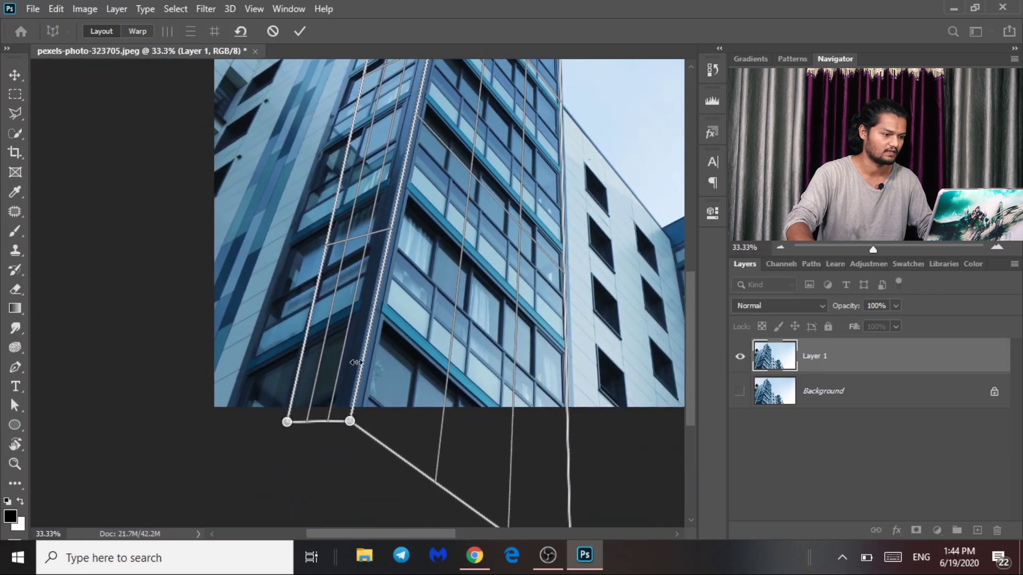
left_click_drag(285, 428, 199, 474)
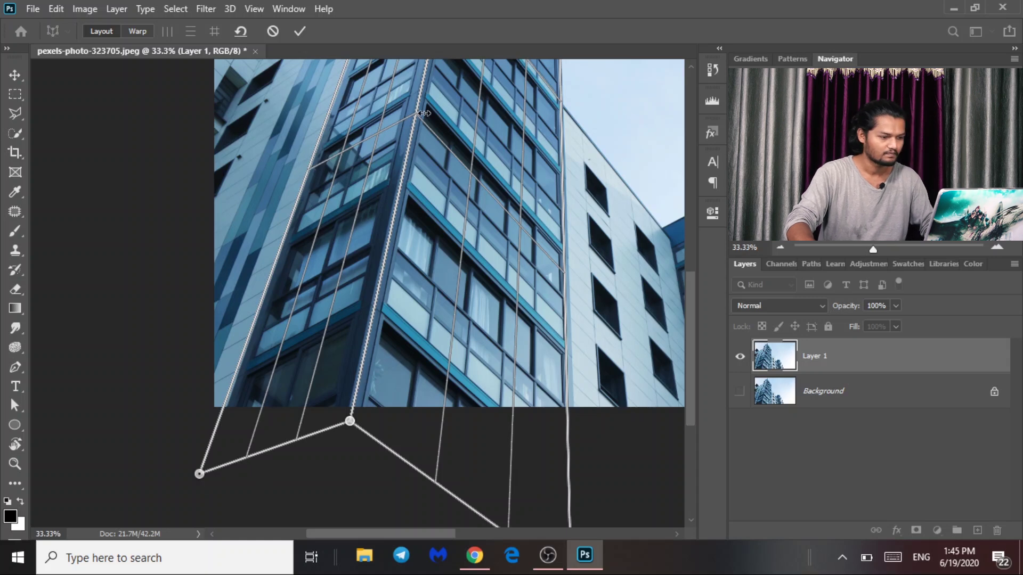
- Draw a separate third perspective quad over the empty sky beside the tower
key("ctrl+minus")
key("ctrl+minus")
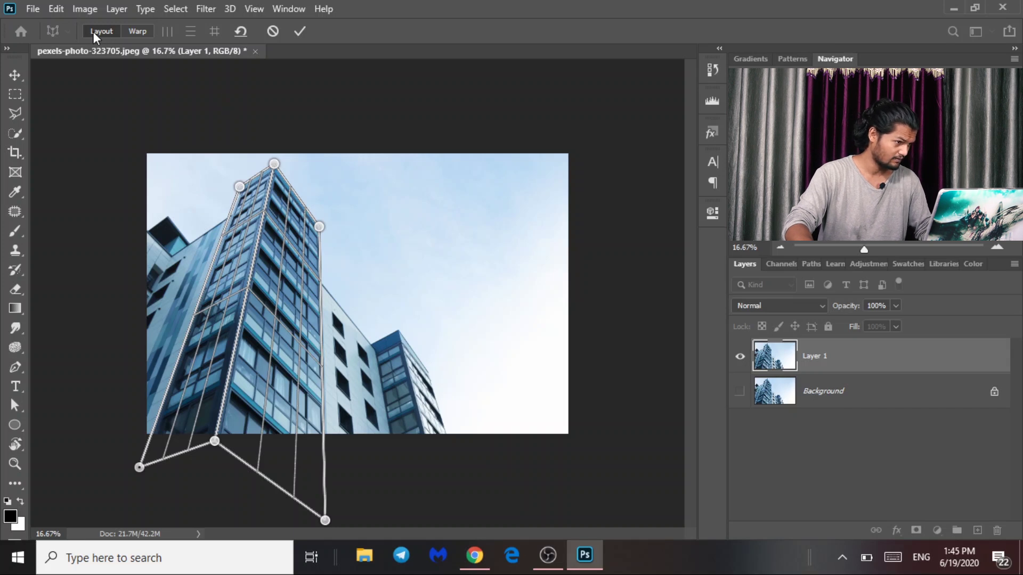
left_click_drag(415, 199, 482, 284)
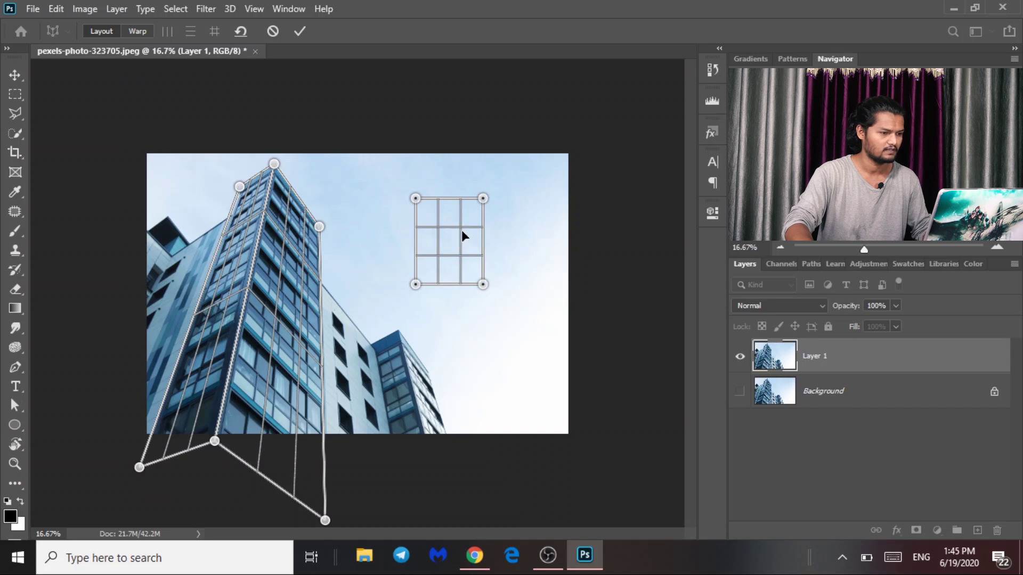
- Undo the separate quad over the sky, and try shifting the tower's top corner pin sideways in Warp mode before undoing that too
key("ctrl+z")
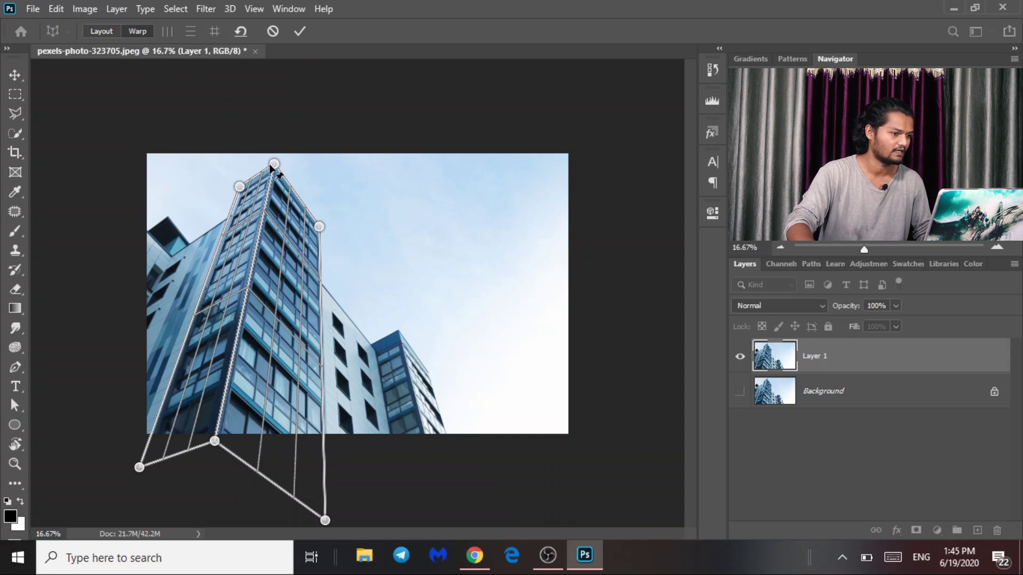
left_click_drag(273, 164, 297, 160)
key("ctrl+z")
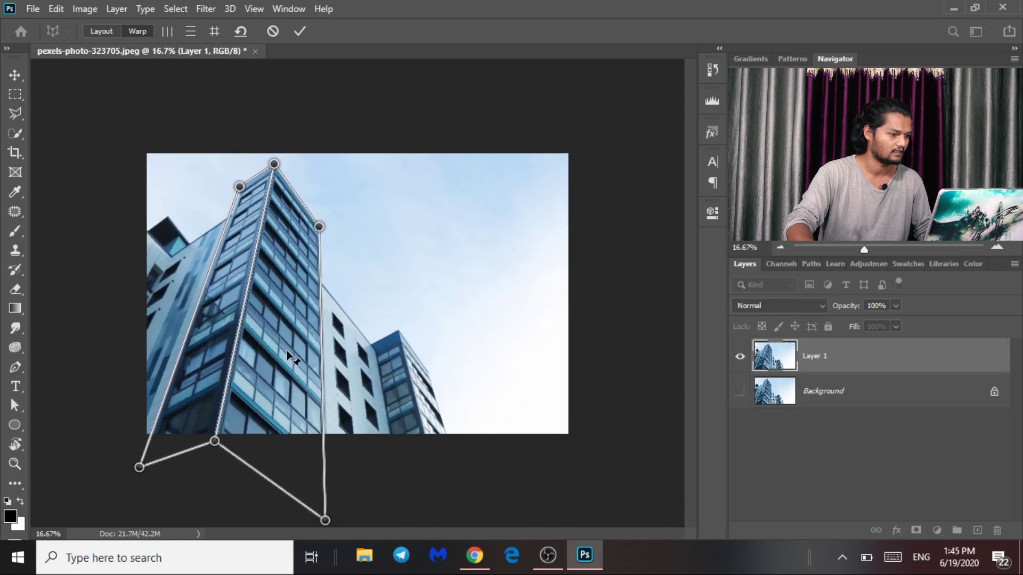
- Warp the tower by shifting the front corner's lower pin right and slightly down, and raising its top pin slightly
left_click_drag(215, 442, 231, 444)
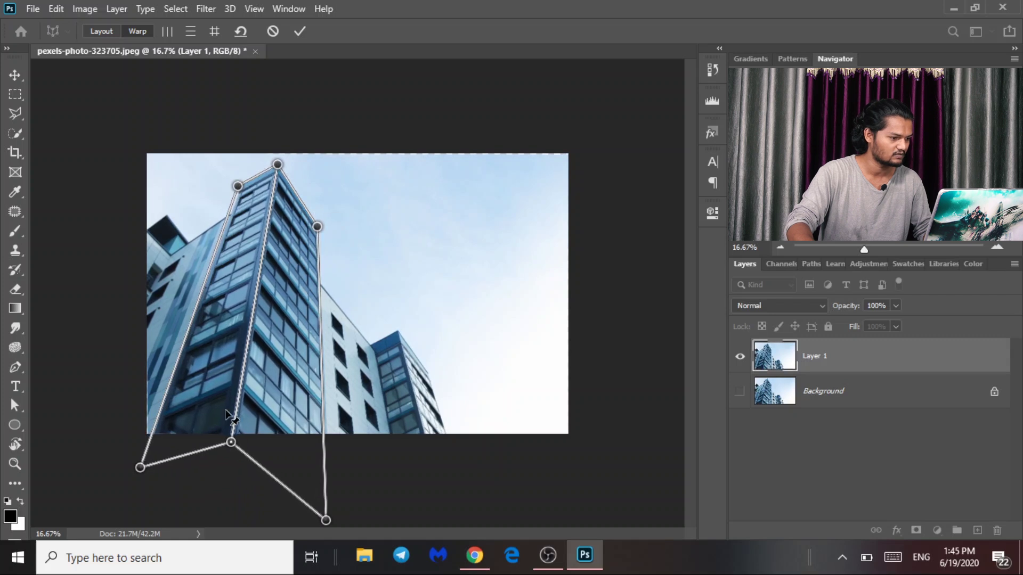
left_click_drag(233, 444, 239, 449)
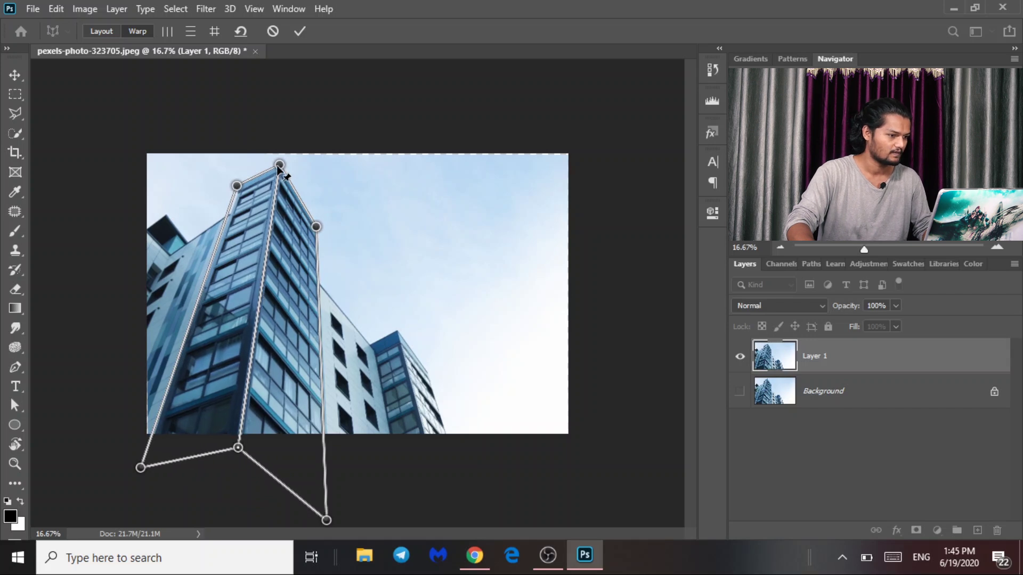
left_click_drag(278, 167, 279, 163)
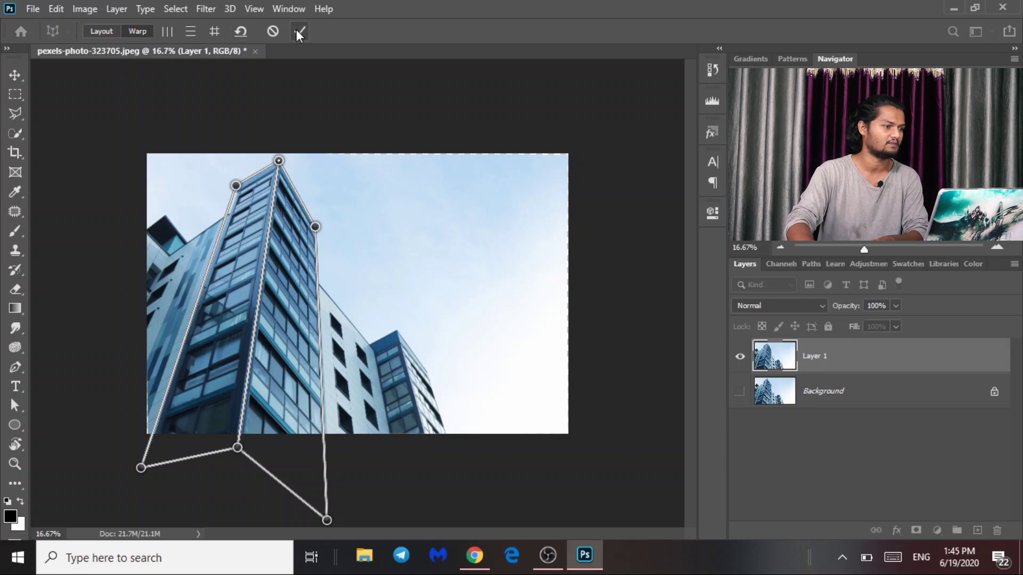
- Try the automatic warp options for straightening verticals, levelling horizontals and doing both, undoing each result
left_click(168, 33)
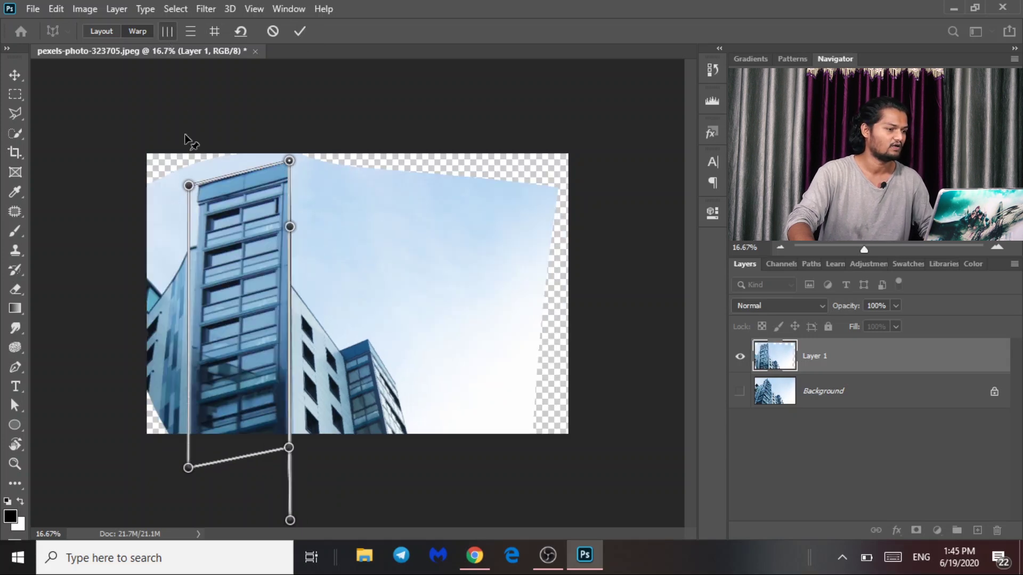
left_click(194, 31)
left_click(194, 31)
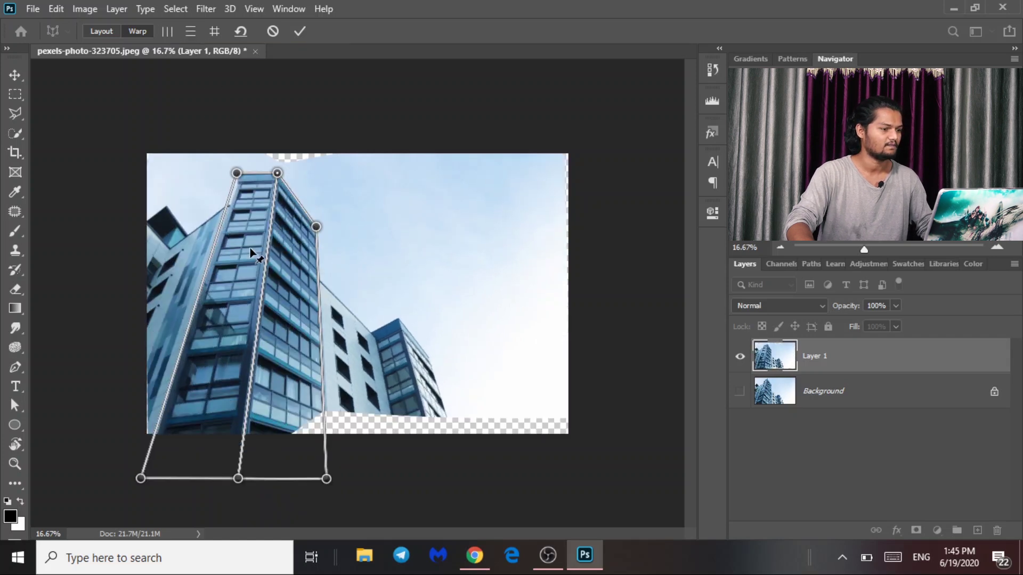
left_click(213, 31)
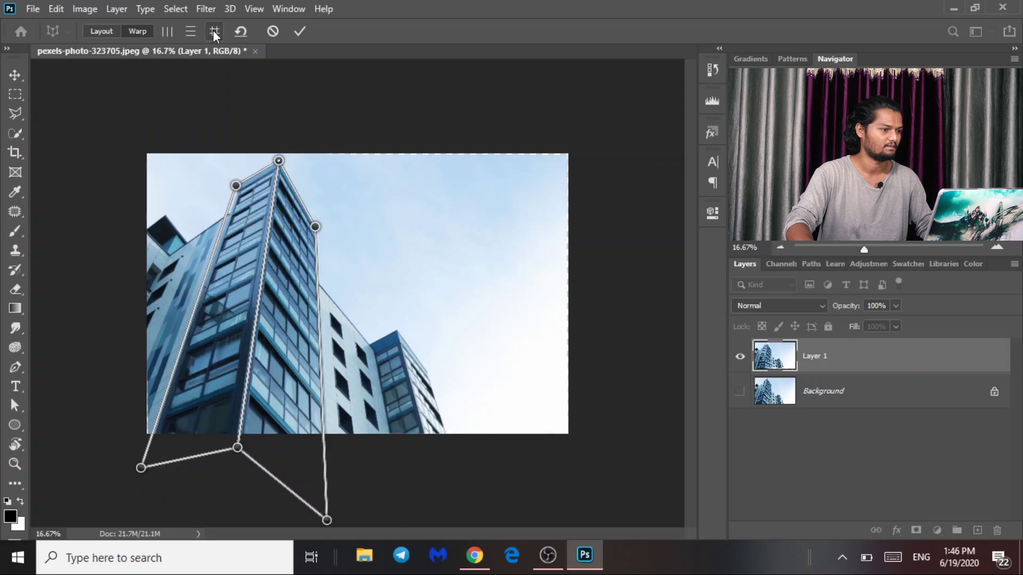
left_click(213, 31)
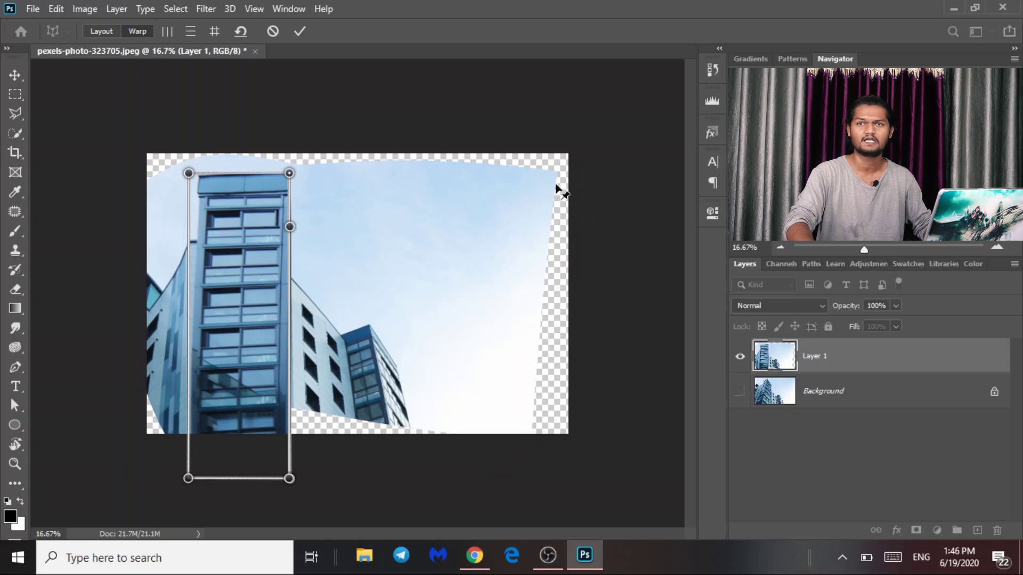
key("ctrl+z")
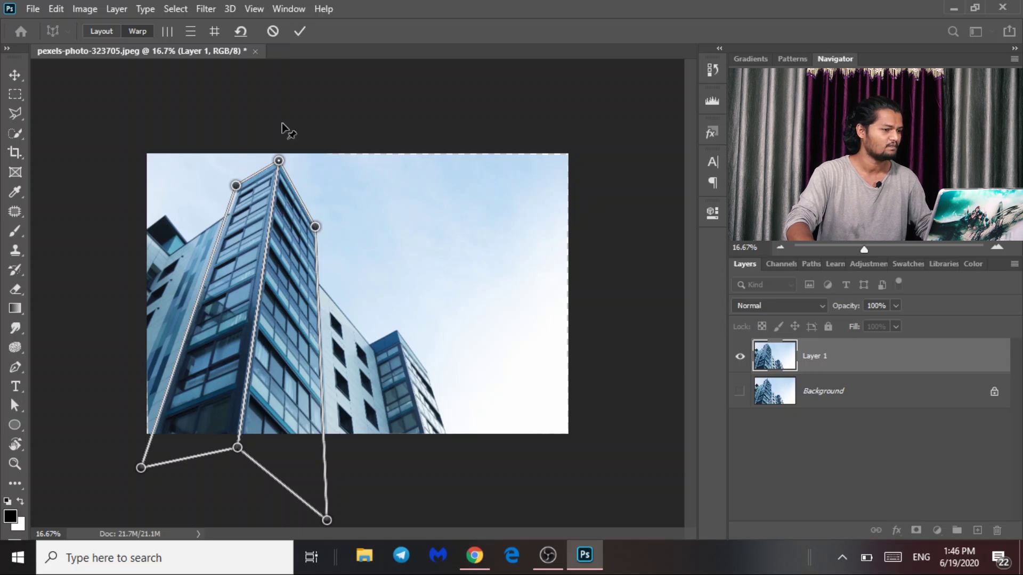
- Commit the perspective warp on Layer 1 and briefly show the Background layer before hiding it again
left_click(297, 34)
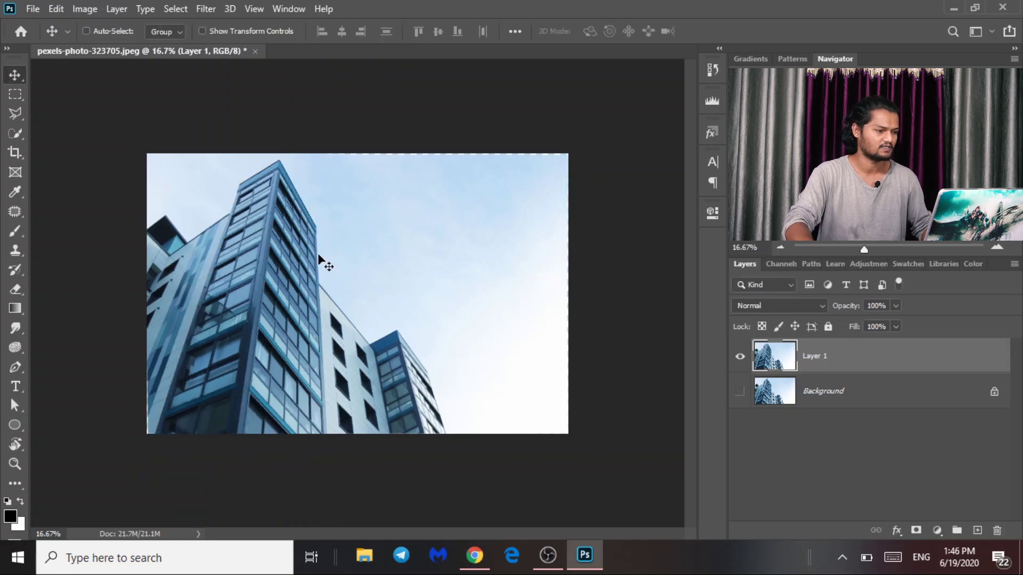
left_click(739, 392)
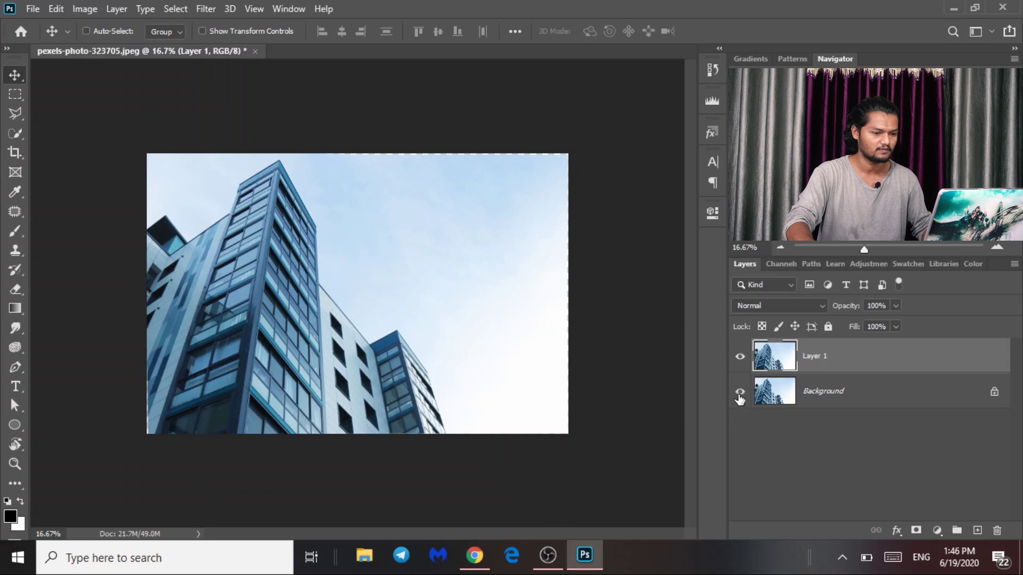
left_click(740, 394)
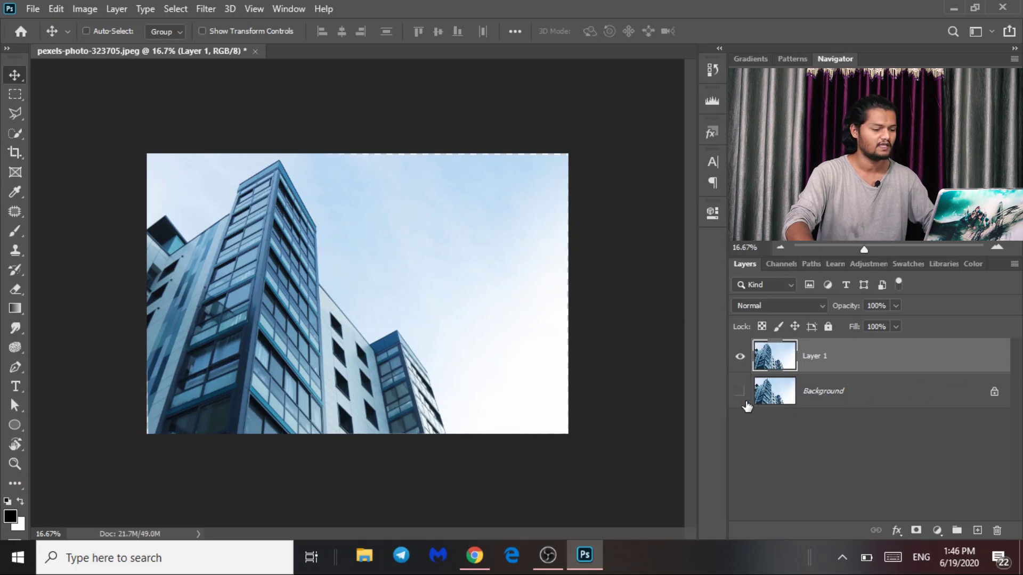
- Revert the photo to its last saved state and undo the revert to restore the warped layer
key("XF86MonBrightnessUp")
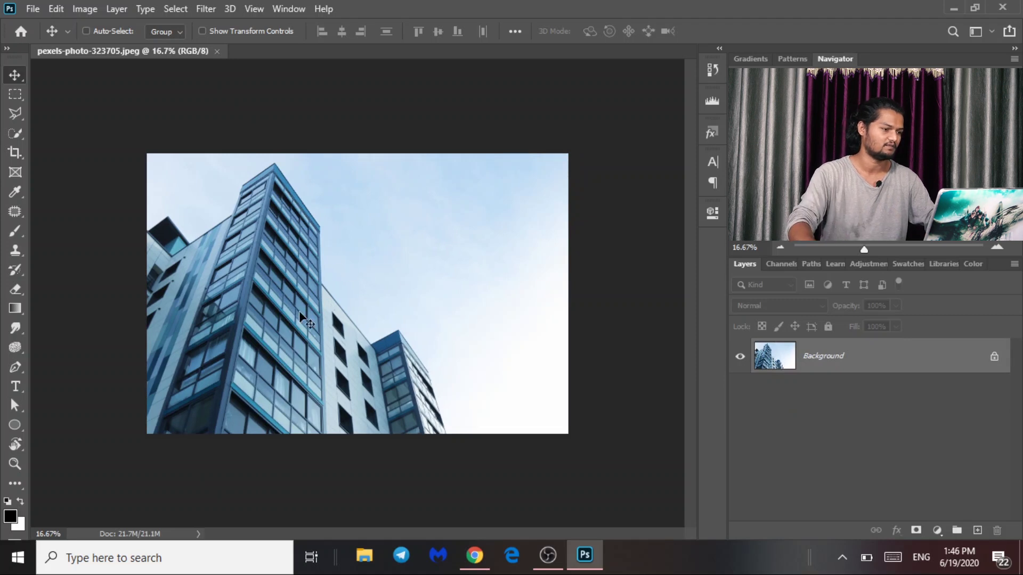
key("alt+f")
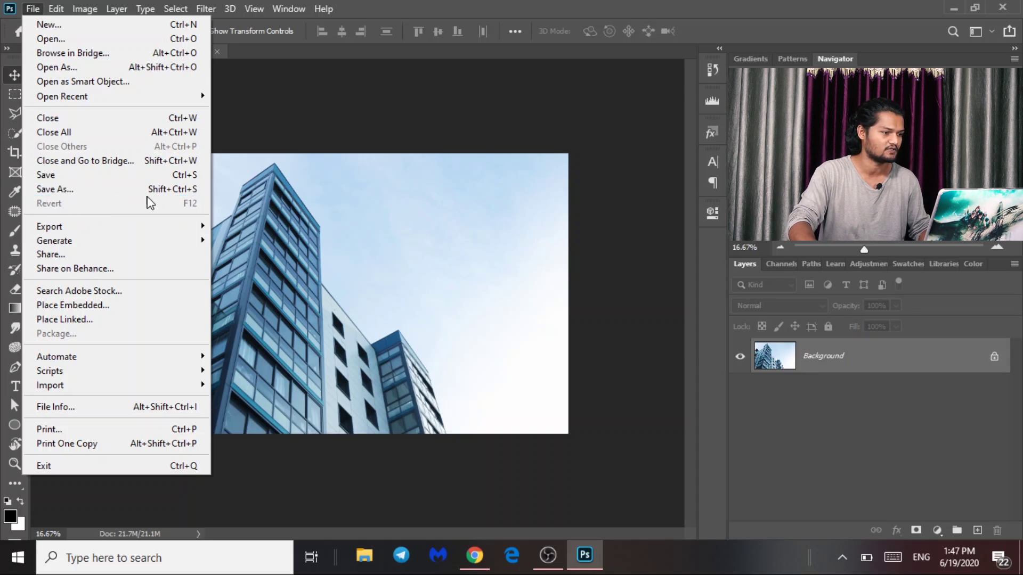
left_click(459, 228)
key("ctrl+j")
left_click_drag(452, 234, 578, 360)
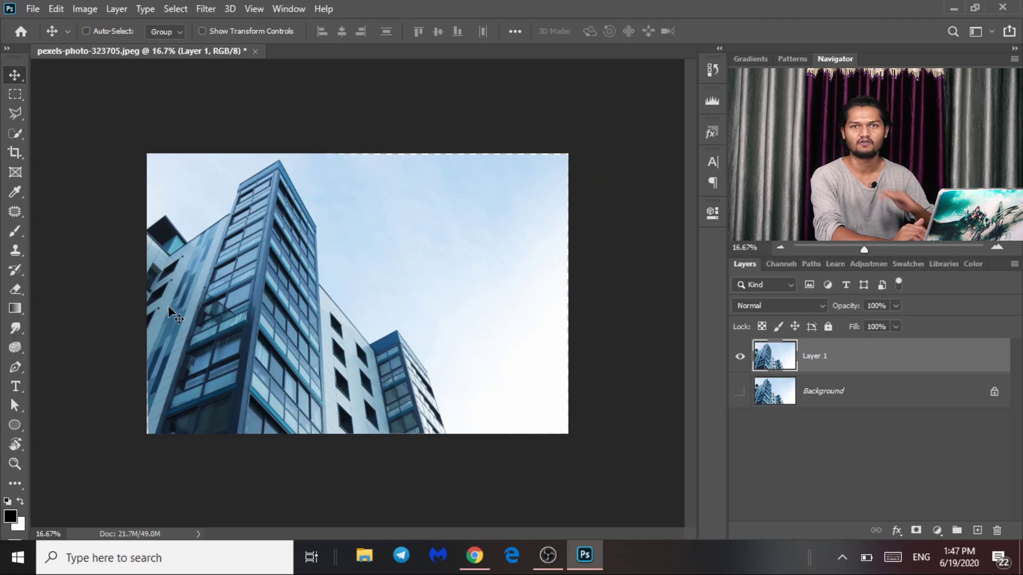
left_click(32, 9)
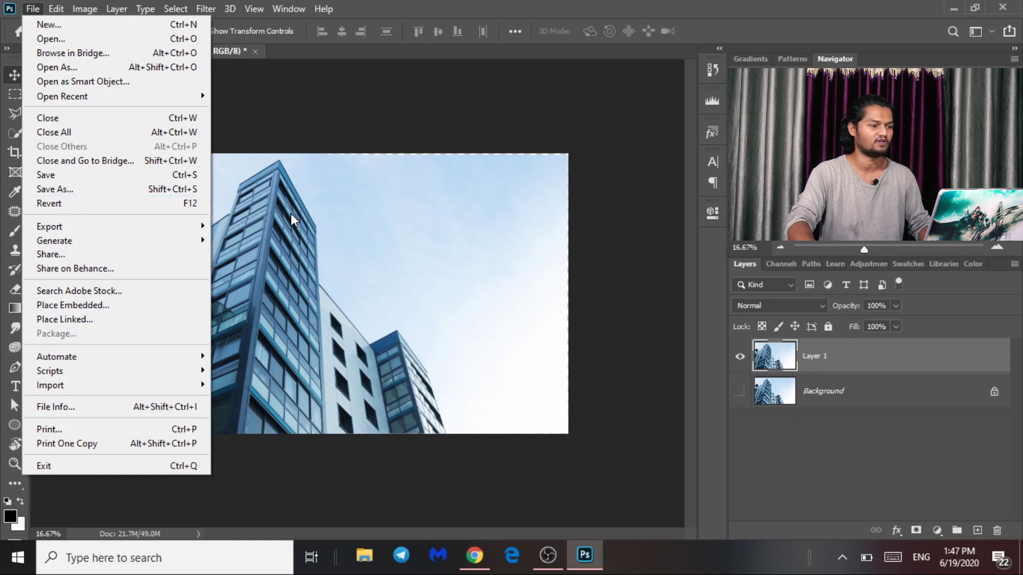
left_click(411, 224)
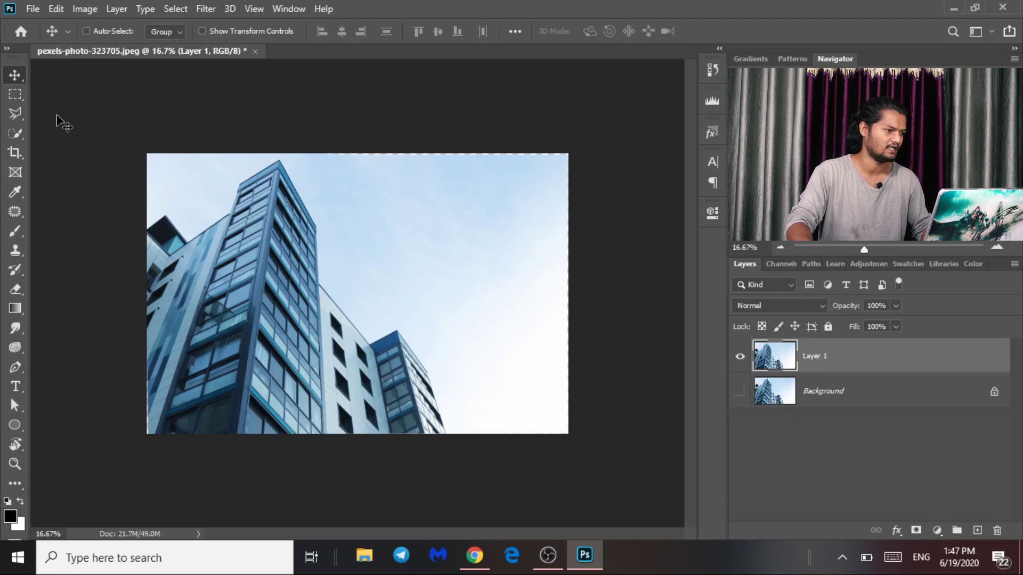
- Select a rectangular strip of sky along the photo's upper edge and try filling it with Content-Aware
left_click(16, 95)
left_click_drag(319, 145, 582, 181)
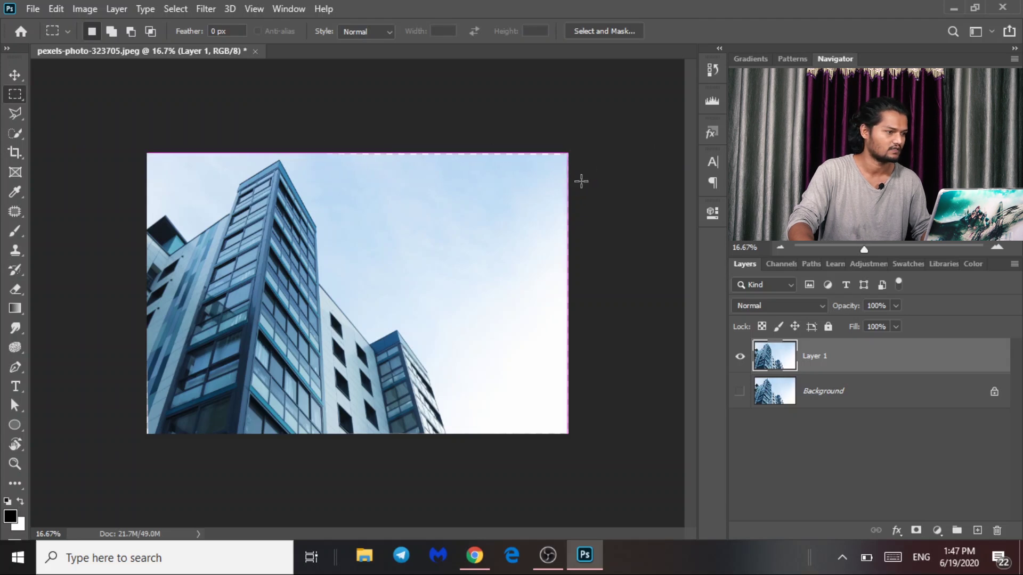
right_click(23, 101)
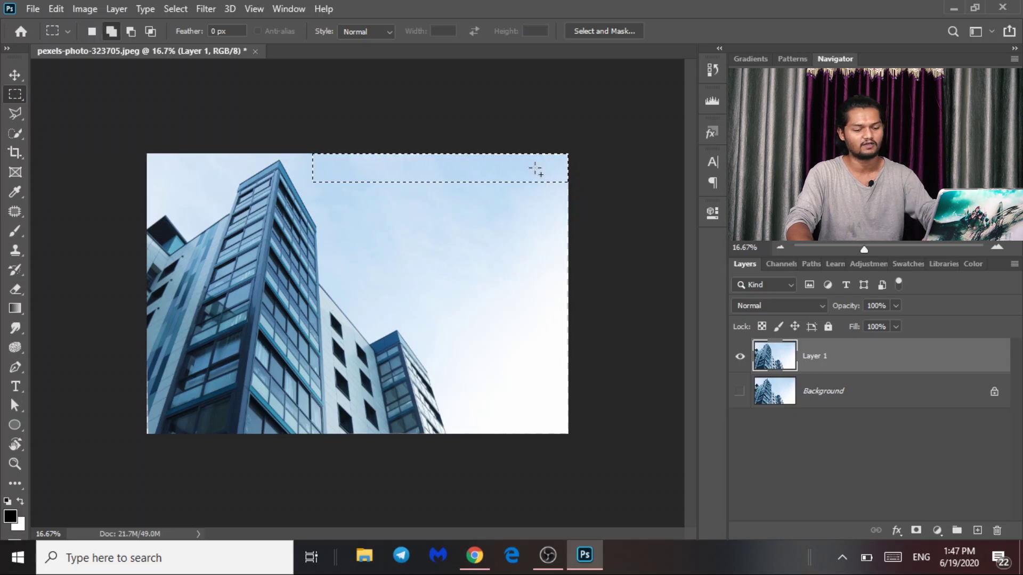
key("shift+BackSpace")
left_click(644, 101)
left_click(630, 98)
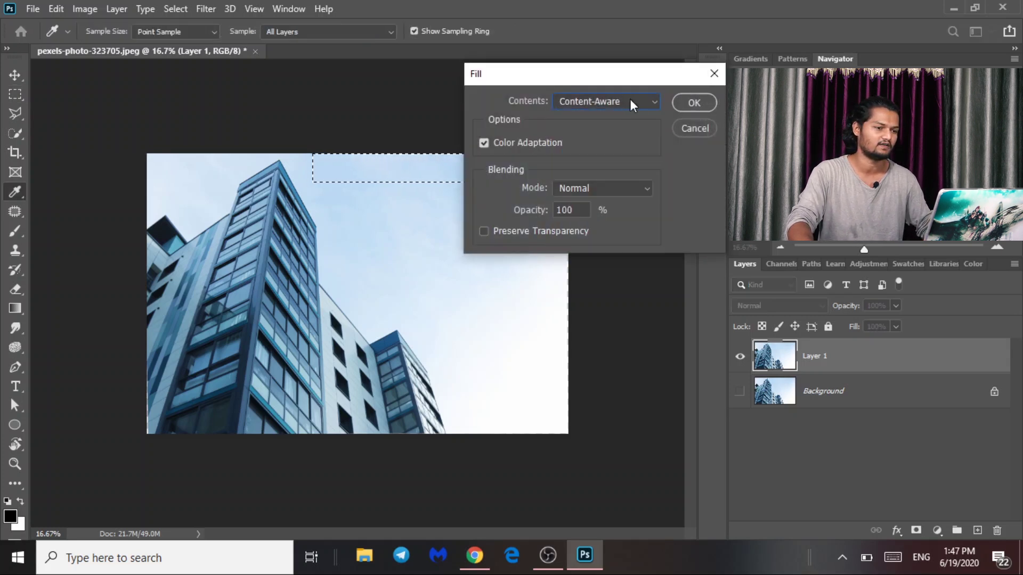
left_click(693, 103)
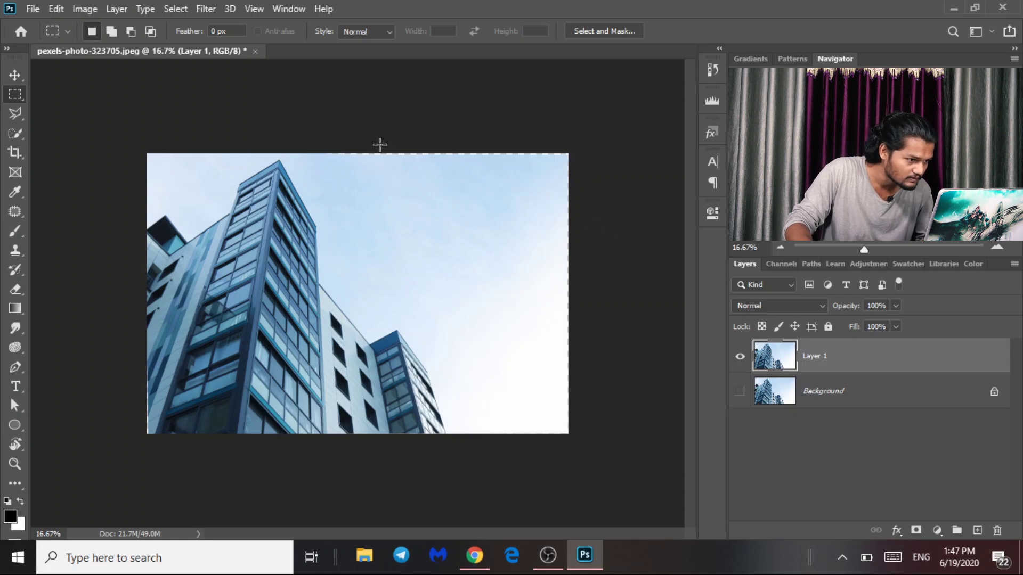
- Fill a thinner rectangular selection covering the transparent gap along the sky's upper edge, and clear the selection
left_click_drag(345, 145, 574, 158)
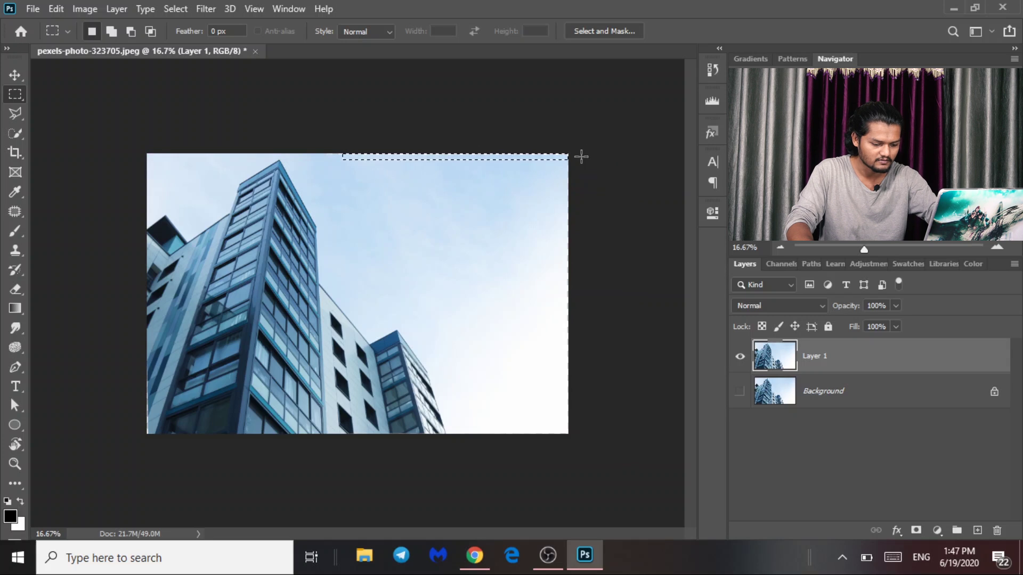
key("i")
left_click(693, 104)
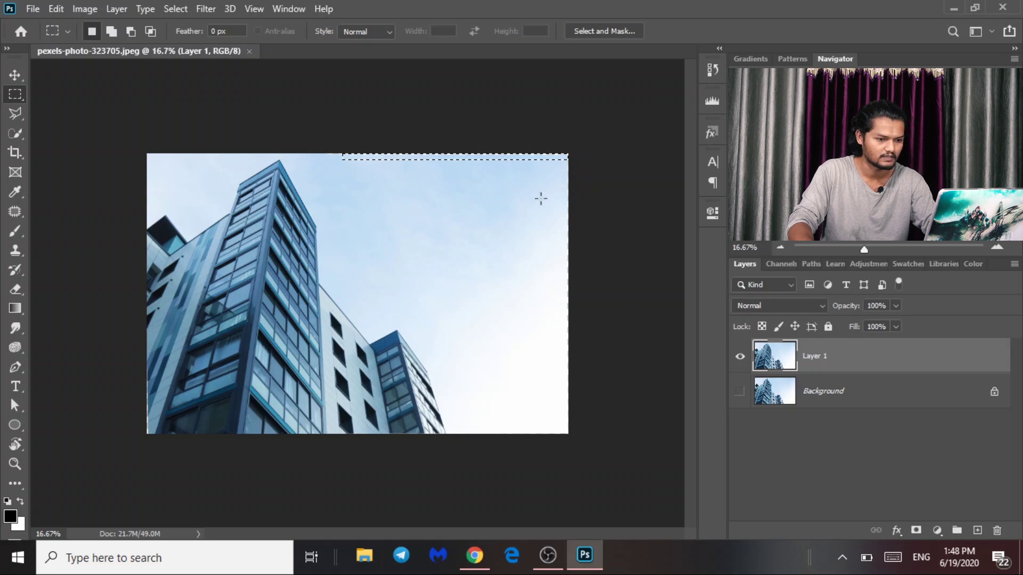
key("ctrl+d")
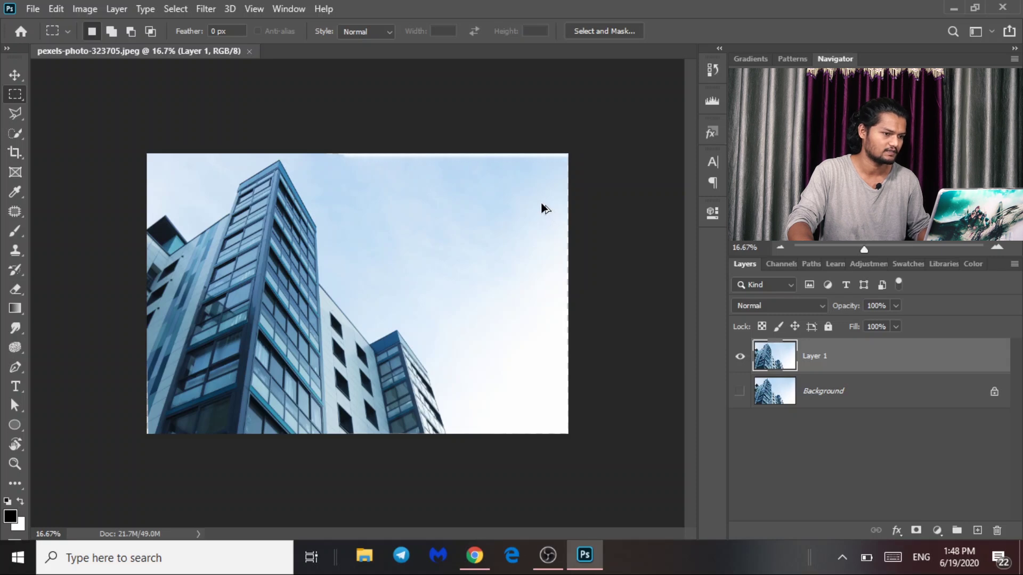
- Paint sampled sky over the white strip along the photo's upper edge with the Clone Stamp tool
key("ctrl+plus")
key("ctrl+plus")
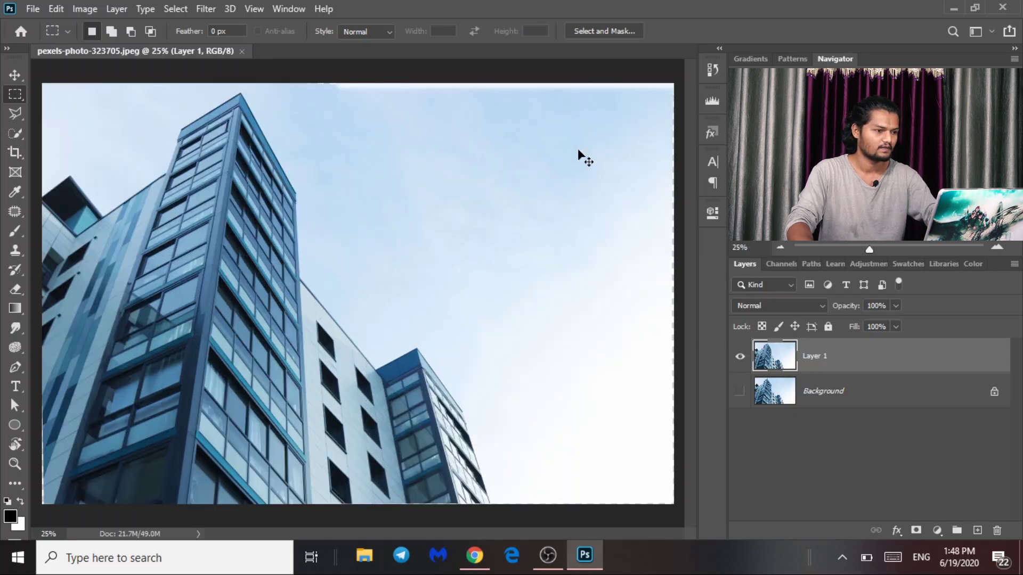
left_click_drag(562, 121, 387, 367)
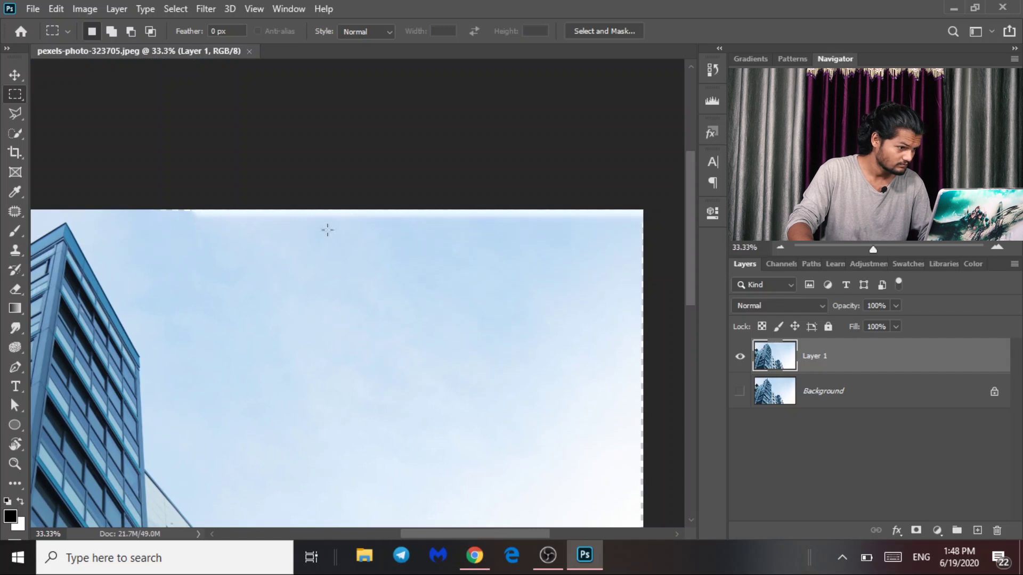
left_click(15, 250)
left_click(227, 283, "alt")
mouse_move(153, 210)
left_mouse_down()
mouse_move(672, 199)
mouse_move(541, 217)
mouse_move(241, 214)
mouse_move(163, 201)
mouse_move(621, 225)
left_mouse_up()
left_click(227, 333, "alt")
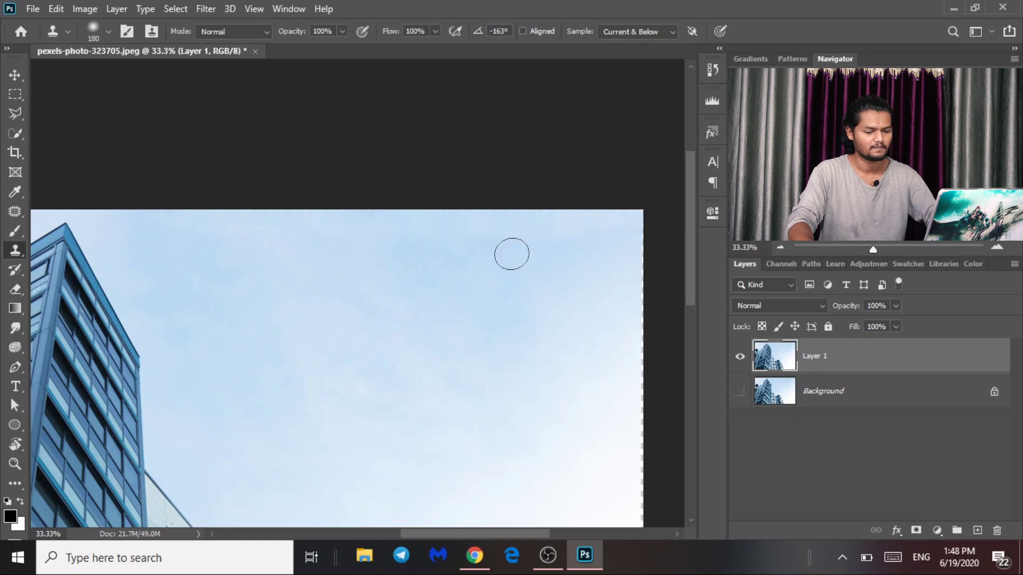
key("ctrl+minus")
key("ctrl+minus")
left_click(15, 78)
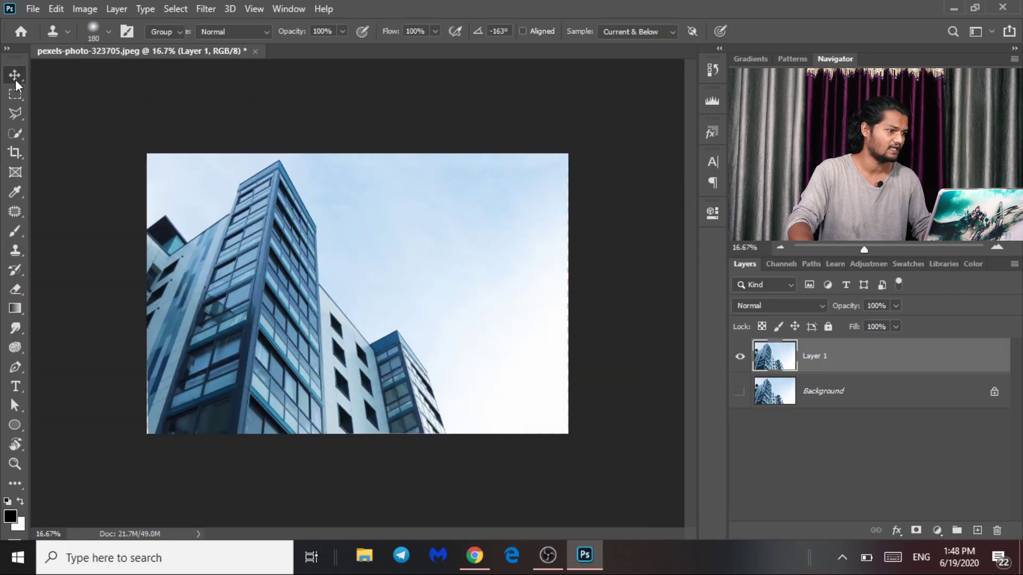